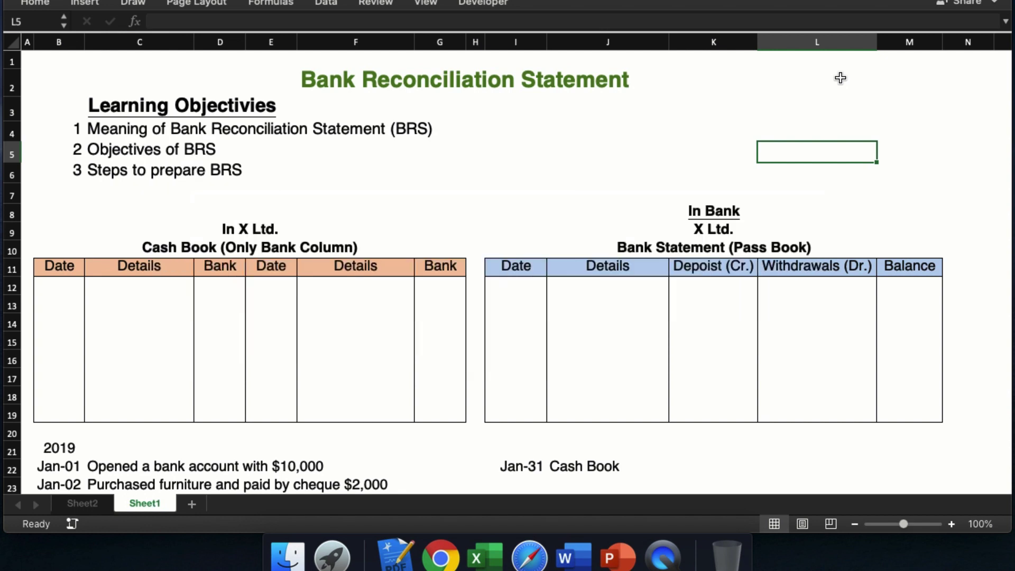
Review the worksheet's title, learning objectives, the Cash Book and Bank Statement headings, and the list of January 2019 transactions.
left_click(627, 90)
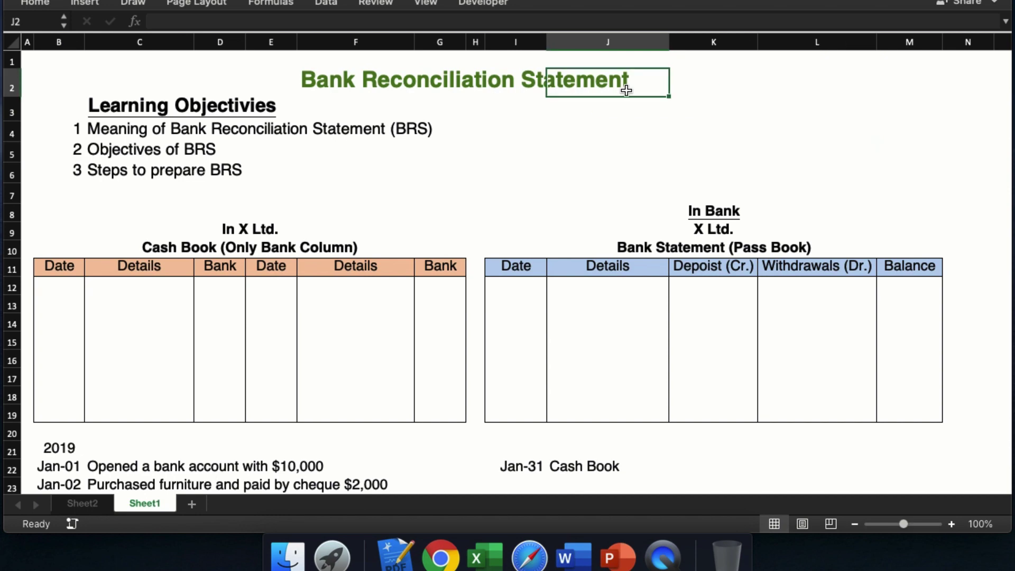
left_click(340, 88)
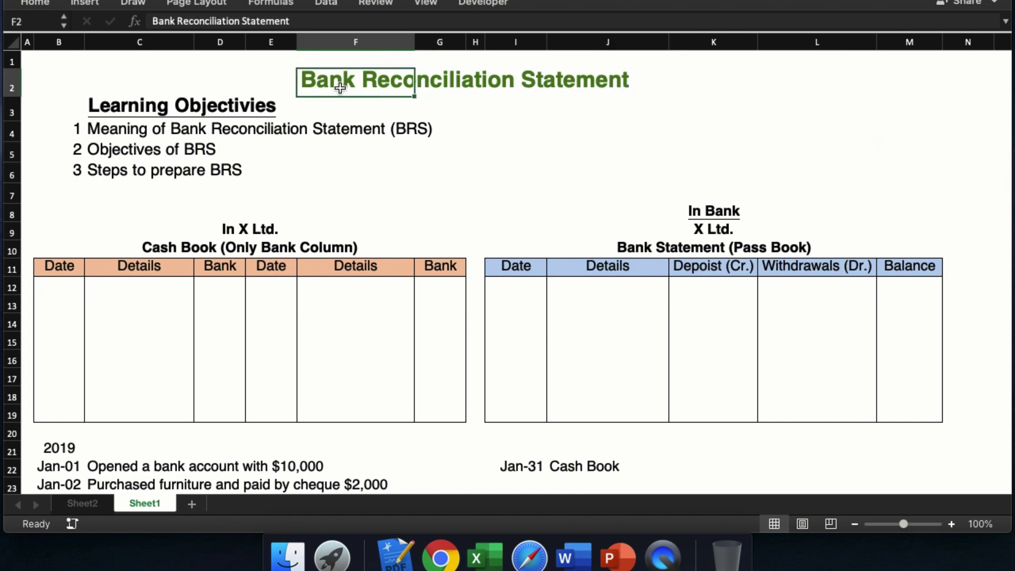
left_click(180, 149)
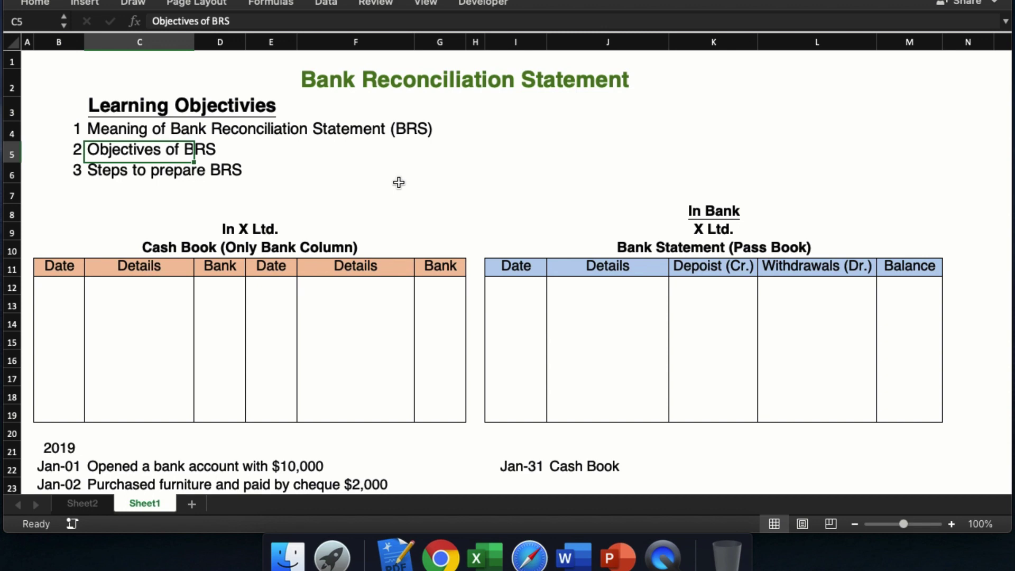
scroll(363, 394, "down", 6)
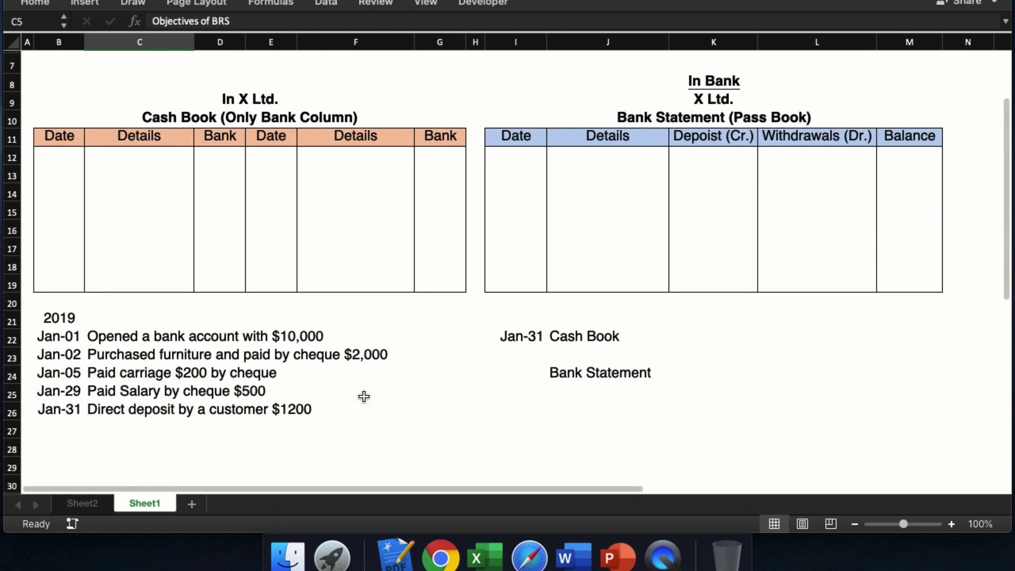
left_click(229, 90)
left_click(232, 96)
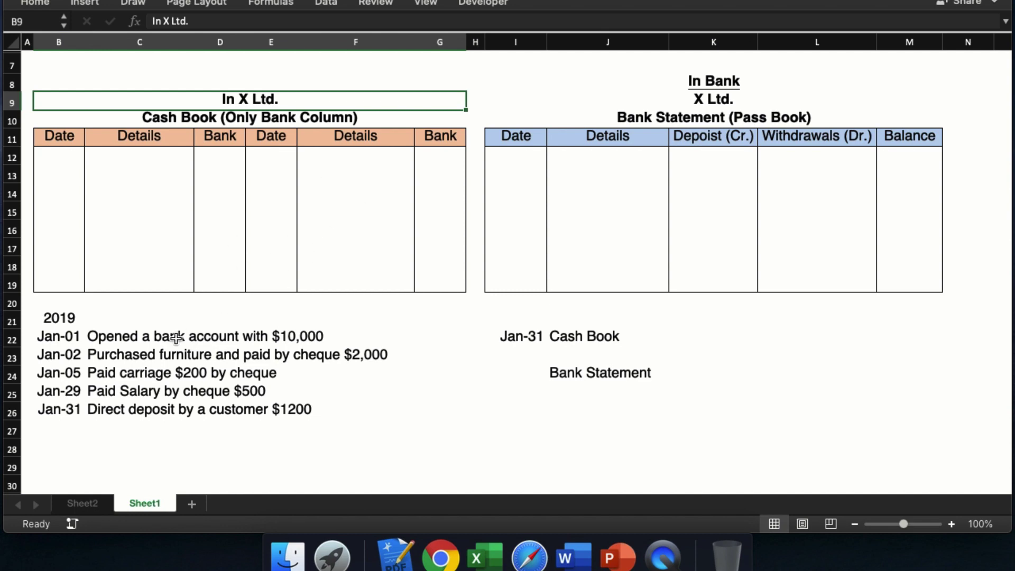
left_click(745, 82)
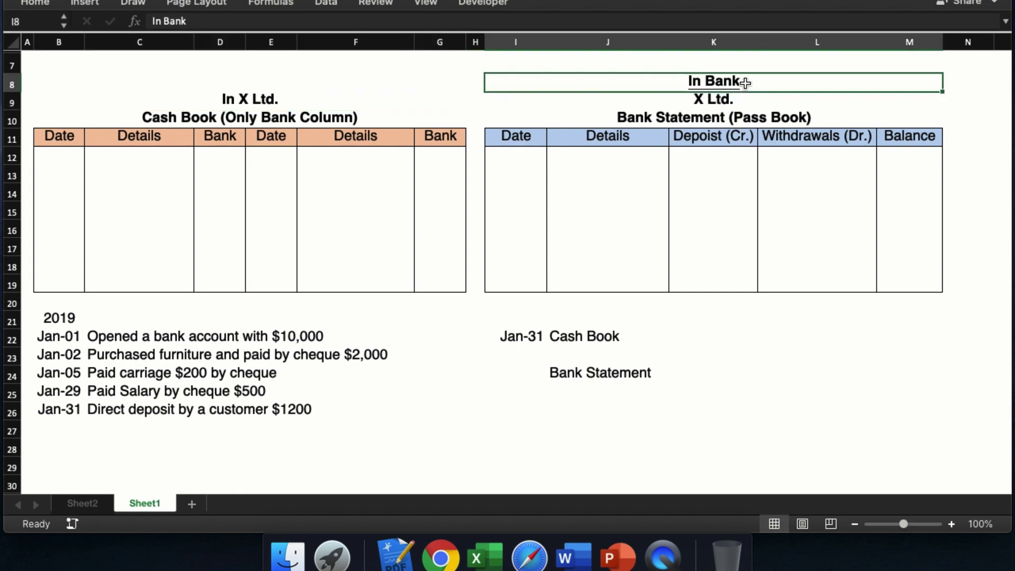
left_click(738, 99)
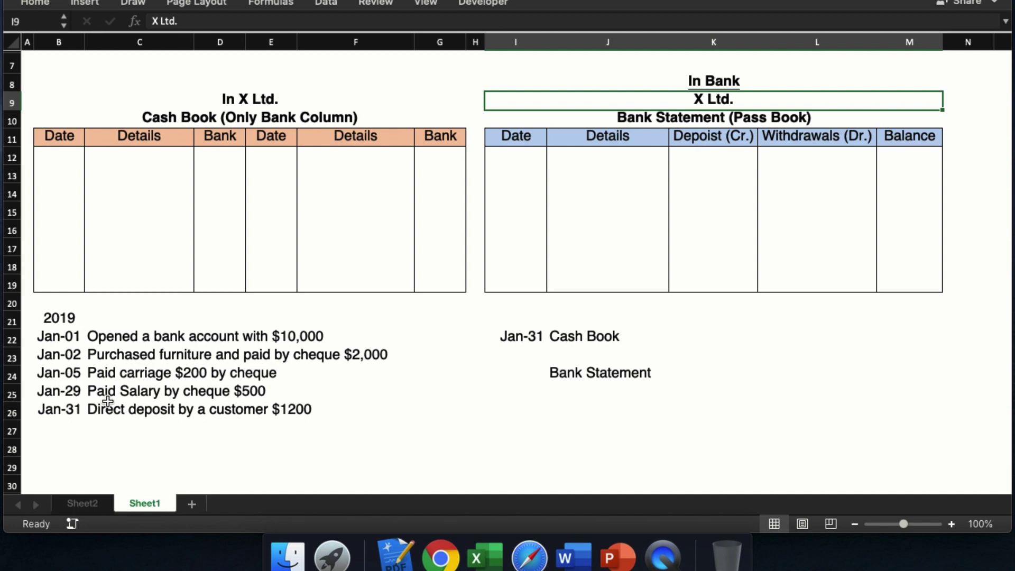
left_click(53, 320)
left_click(57, 342)
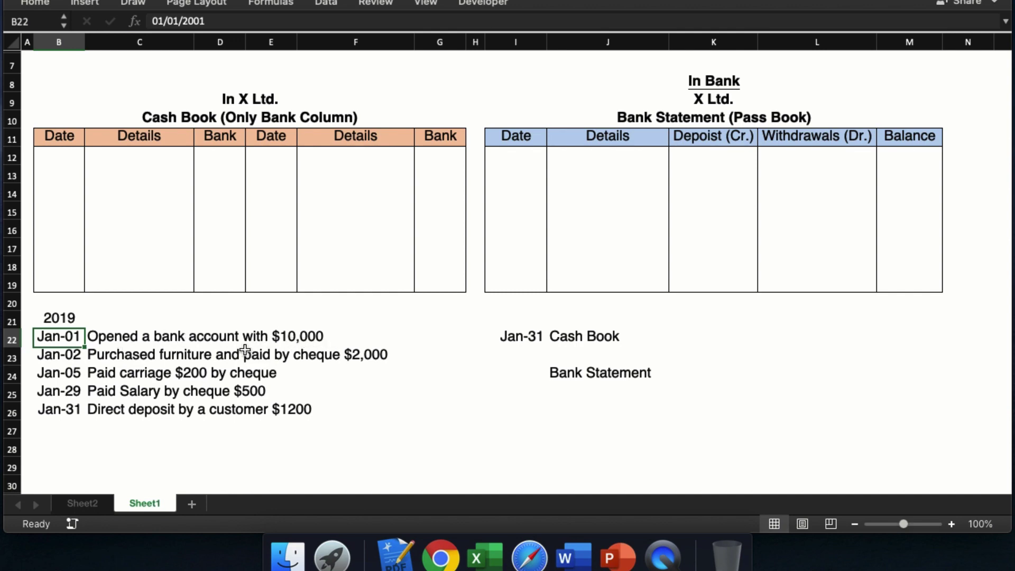
left_click(228, 120)
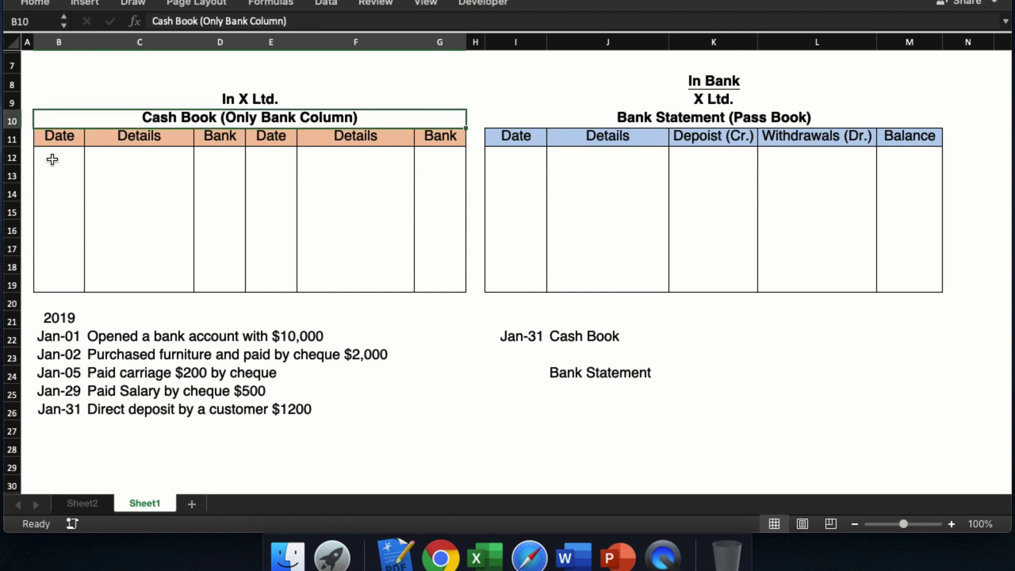
Record the opening deposit in the Cash Book's debit side: year 2019 in row 12, then Jan 1, Cash, 10000 in row 13.
left_click(230, 179)
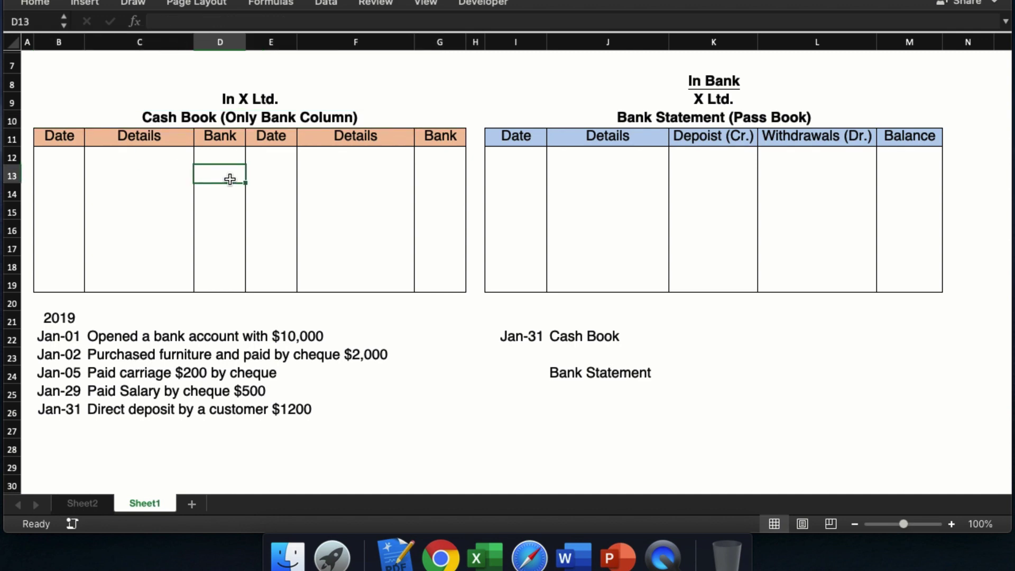
type("10000")
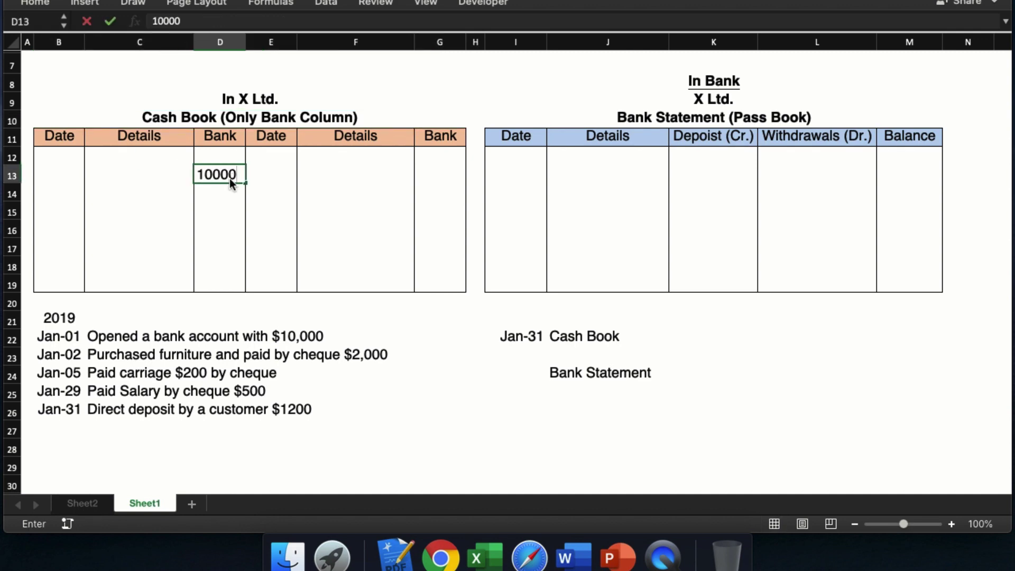
key("Left")
key("Left")
key("Up")
type("2019")
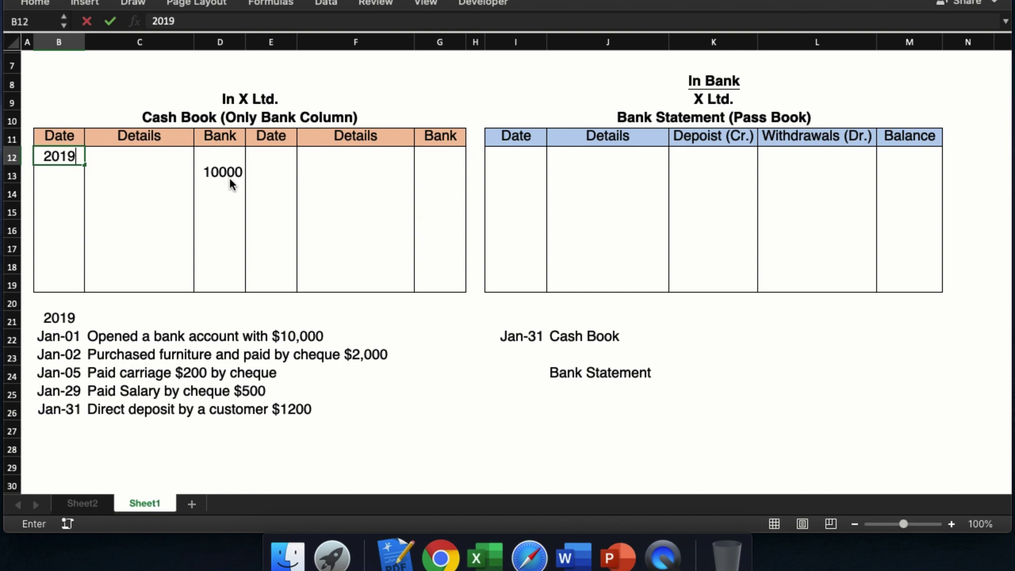
key("Return")
type("Jan 1")
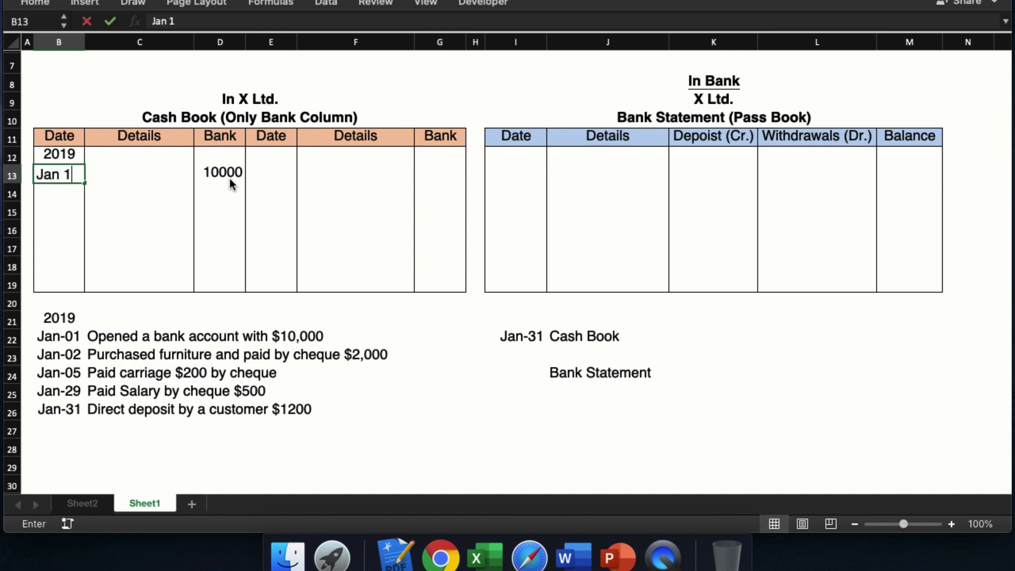
key("Tab")
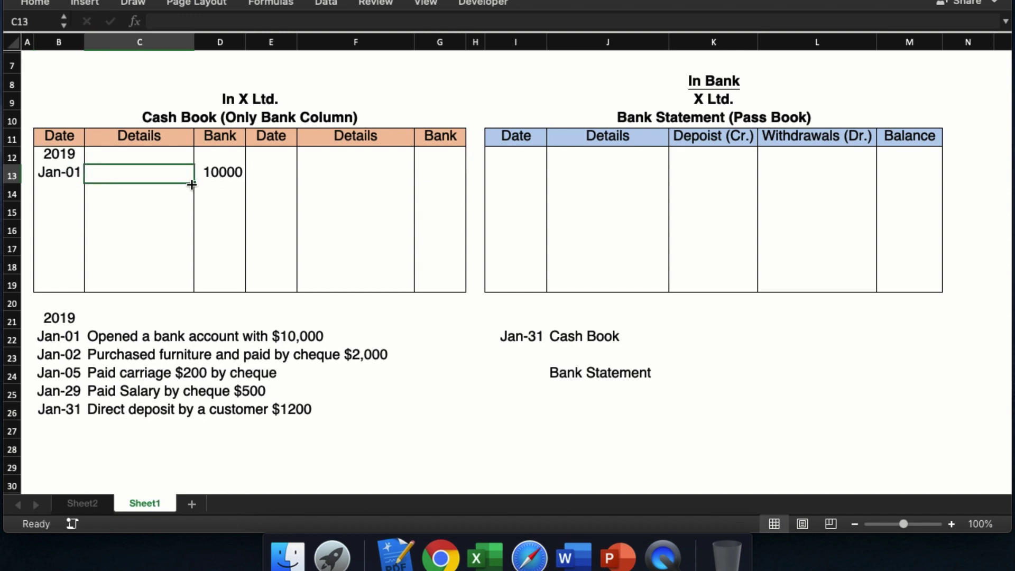
type("Cash")
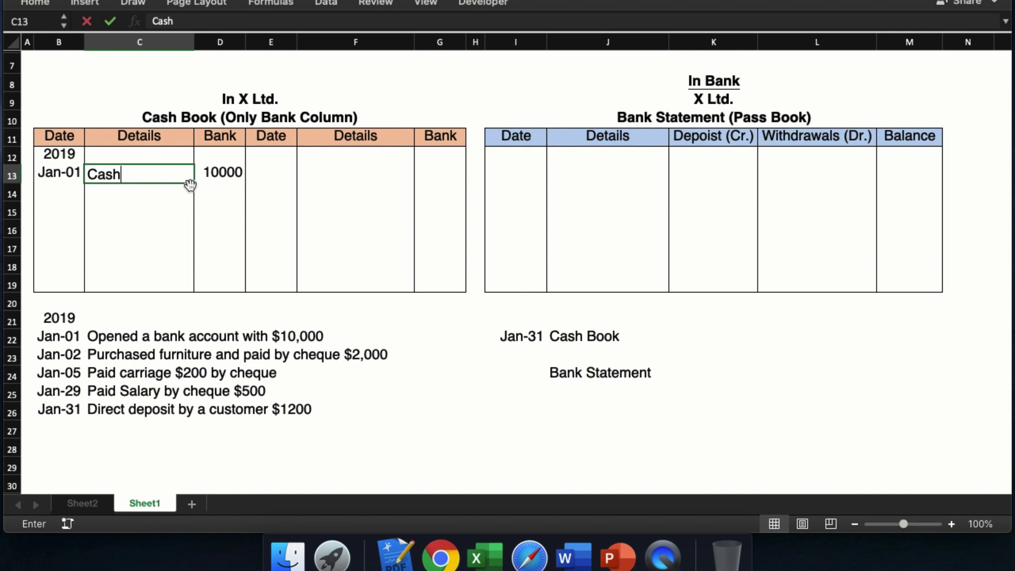
left_click(286, 208)
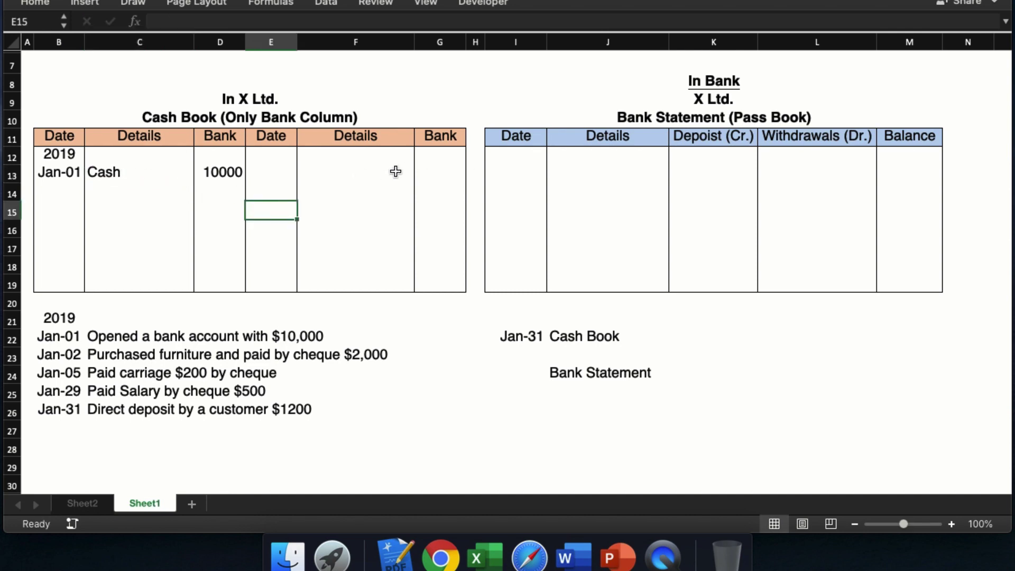
Compare the Cash Book's two Bank columns with the account-opening transaction and its Cash entry.
left_click(215, 150)
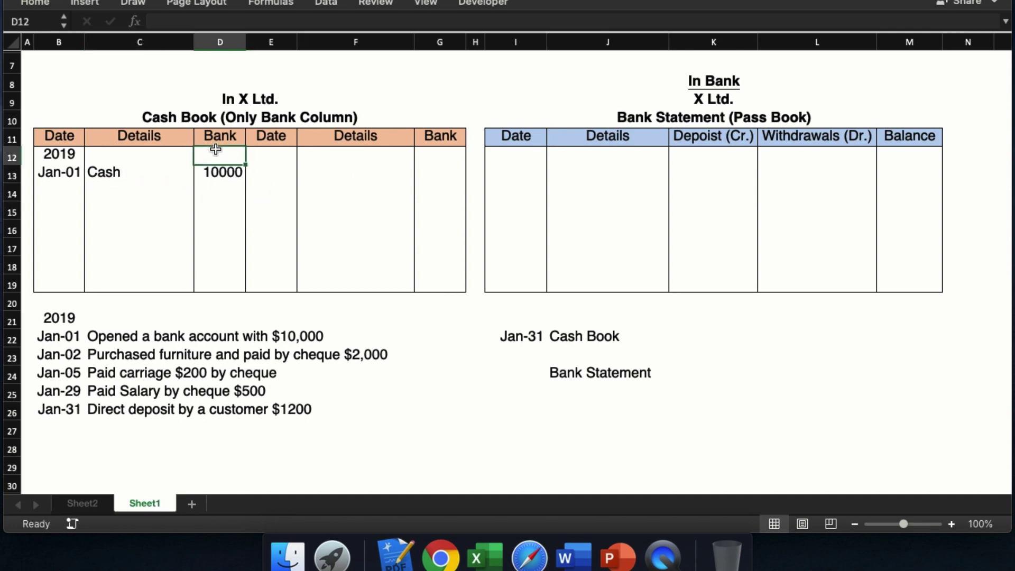
left_click(449, 137)
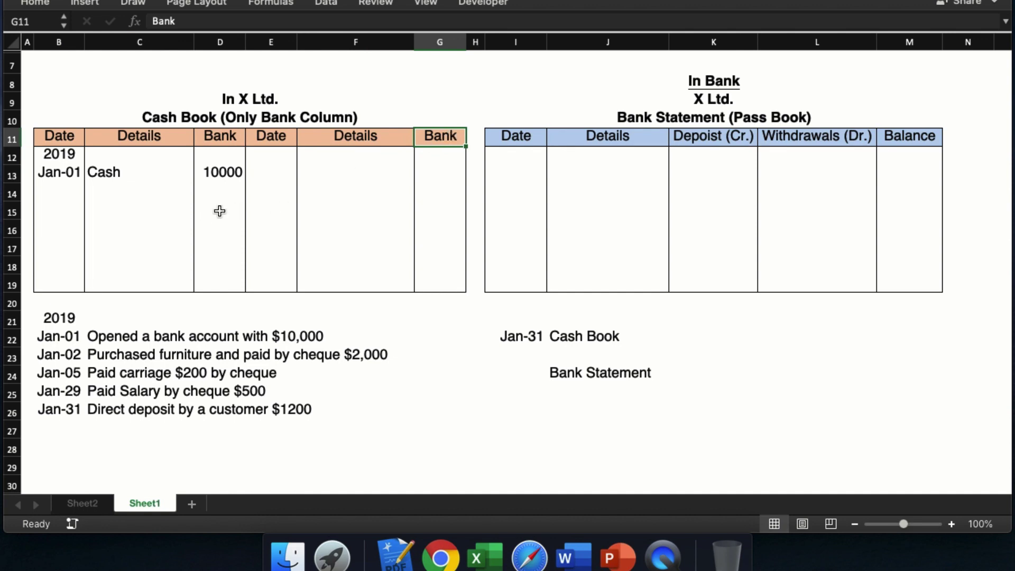
left_click(220, 136)
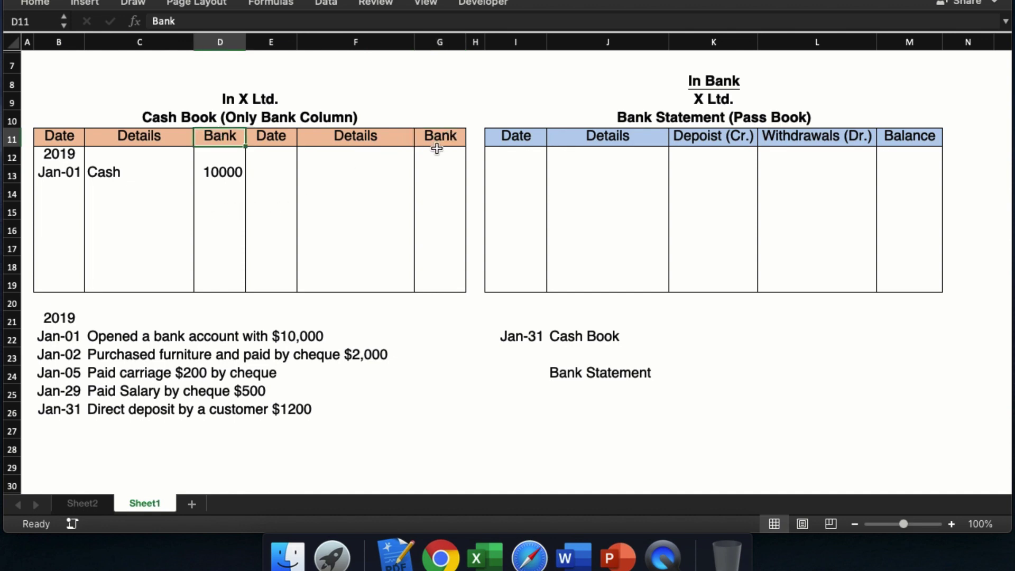
left_click(444, 136)
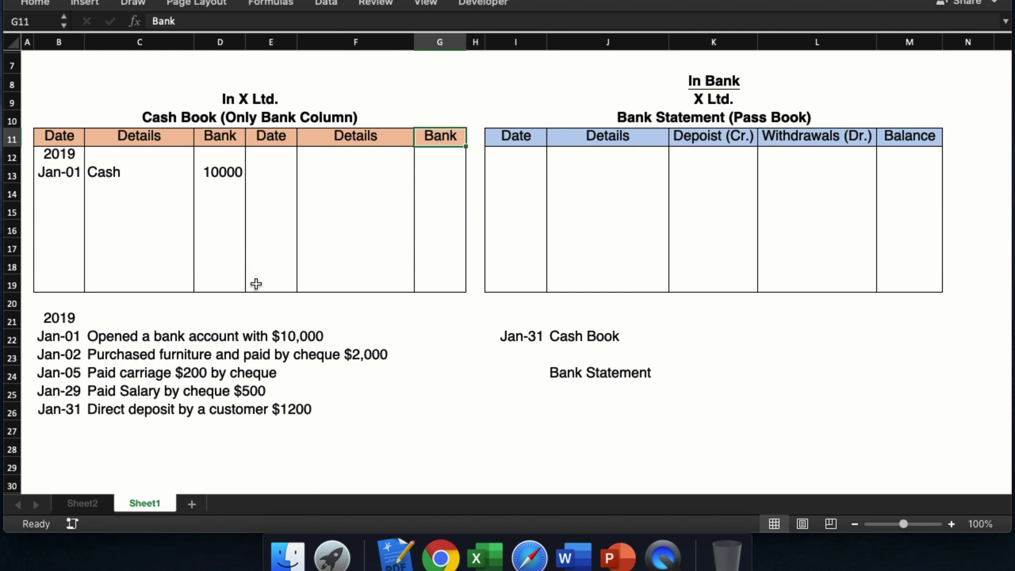
left_click(136, 336)
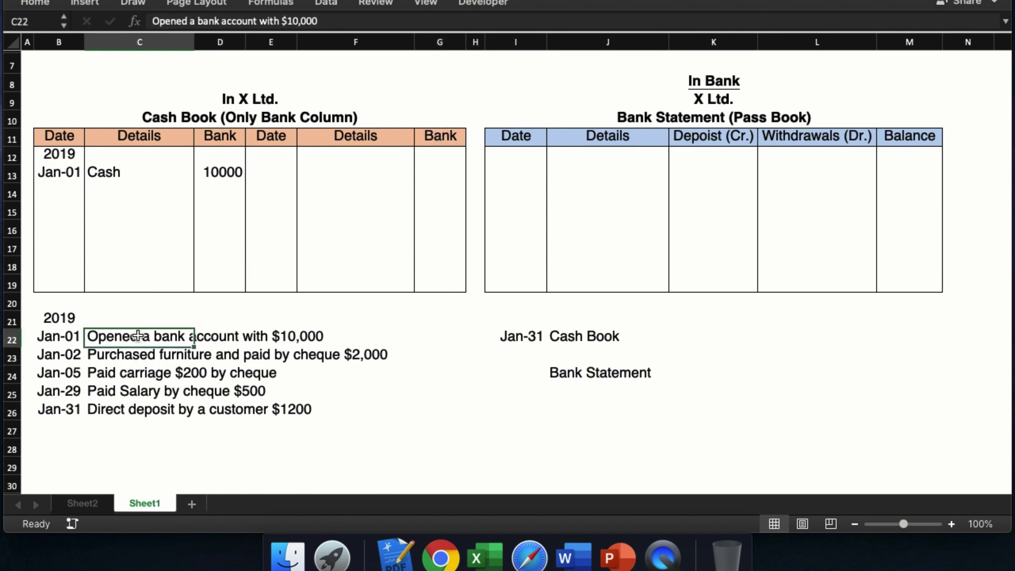
left_click(281, 114)
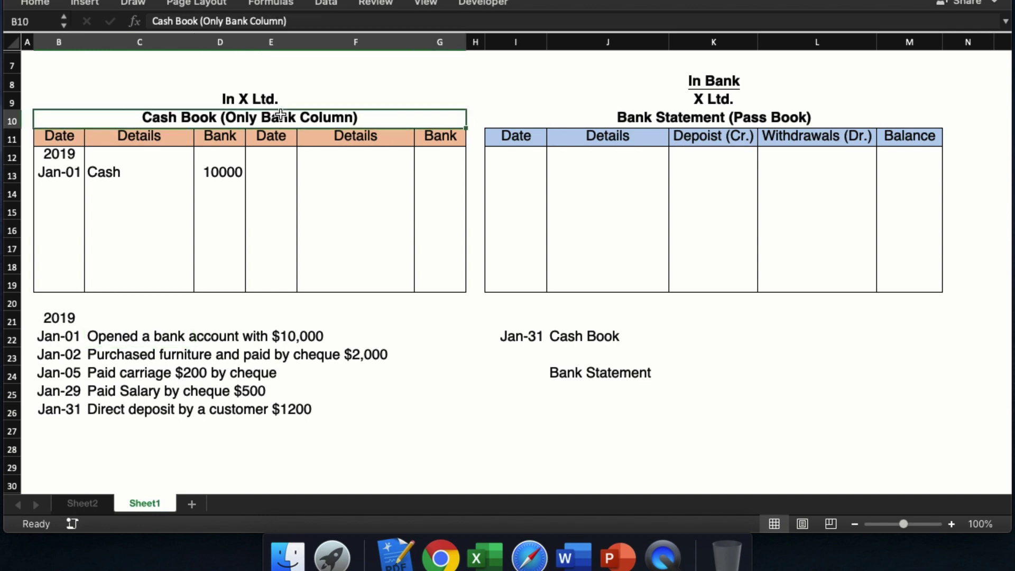
left_click(133, 173)
Start the Bank Statement table with year 2019 in row 12, and date Jan 1 with the detail Cash in row 13.
left_click(510, 153)
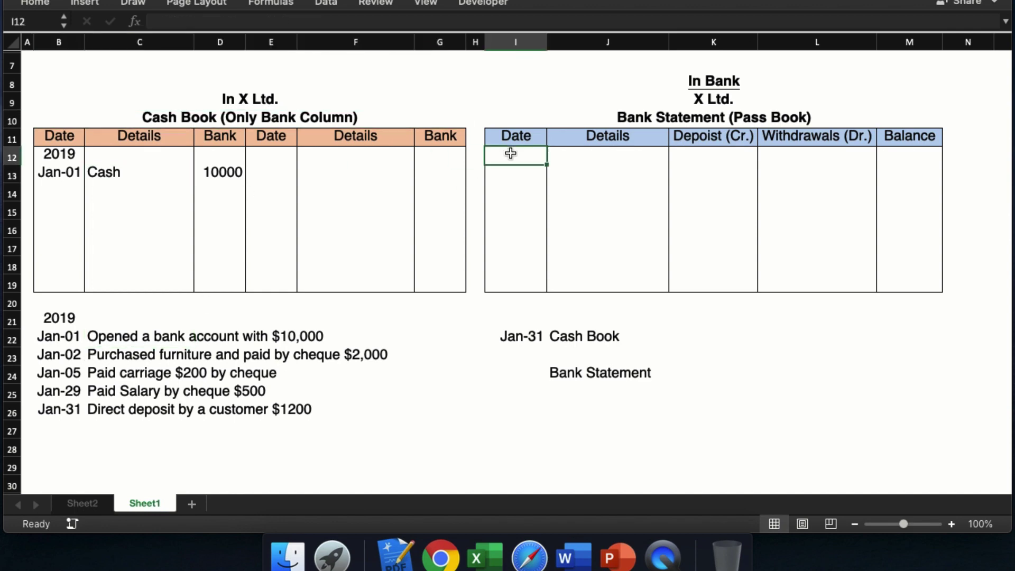
left_click(730, 79)
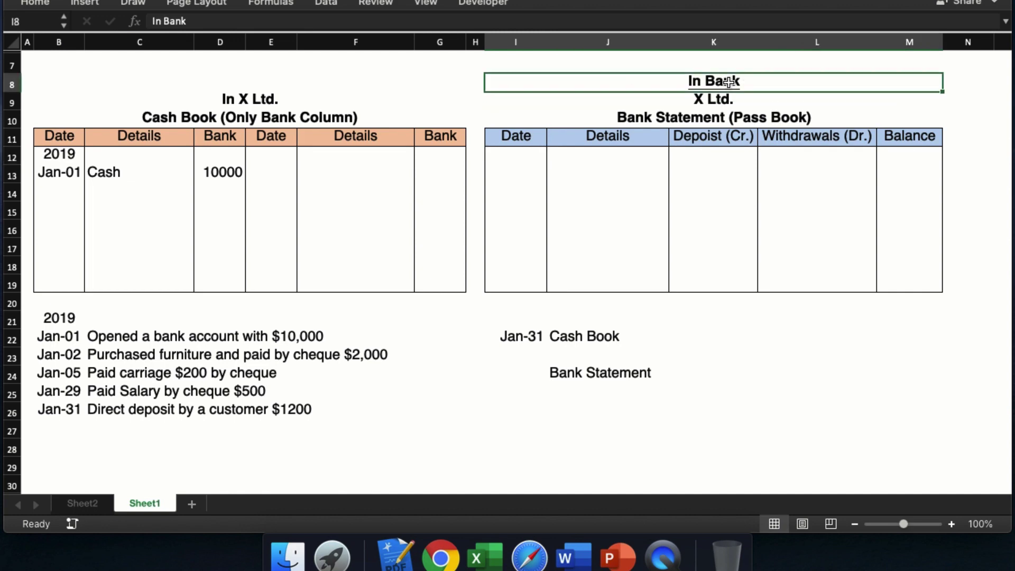
left_click(708, 107)
left_click(530, 161)
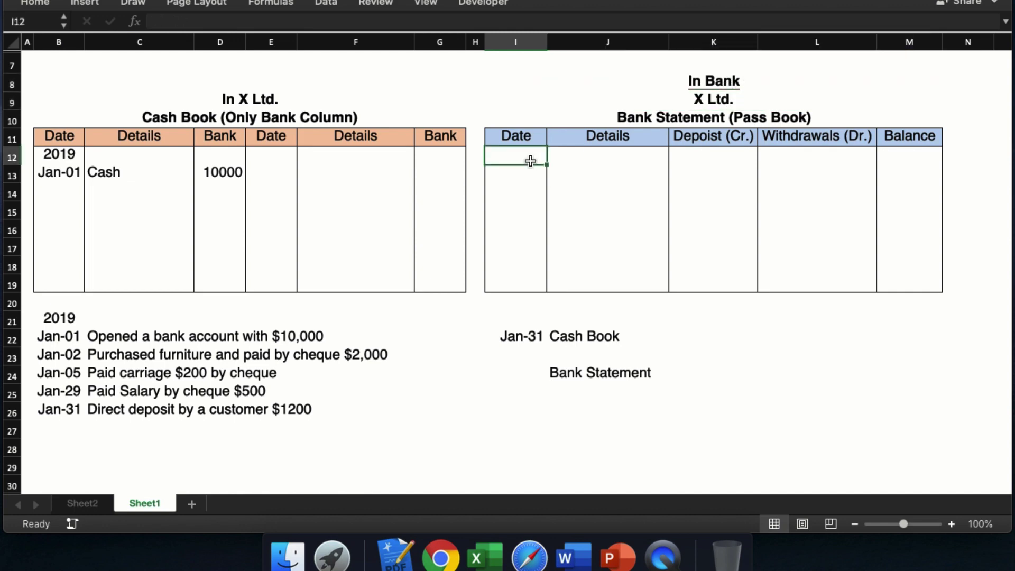
type("2019")
key("Return")
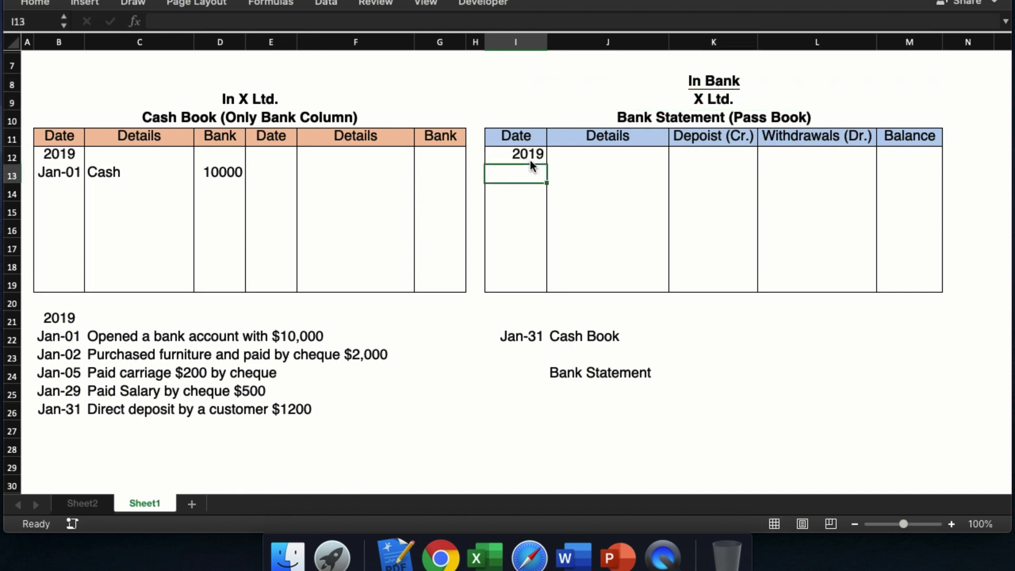
type("Jan 1")
key("Tab")
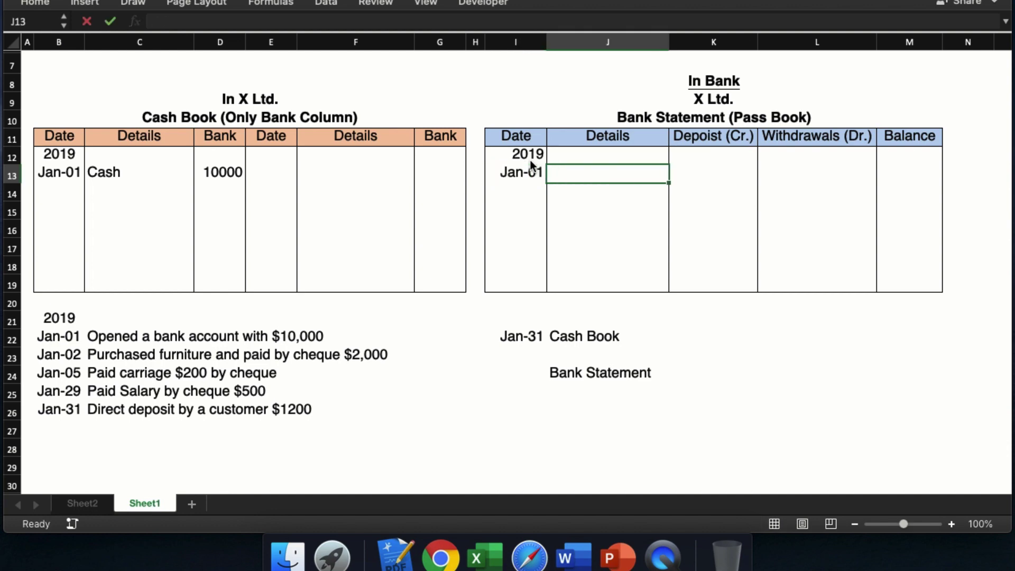
type("Cash")
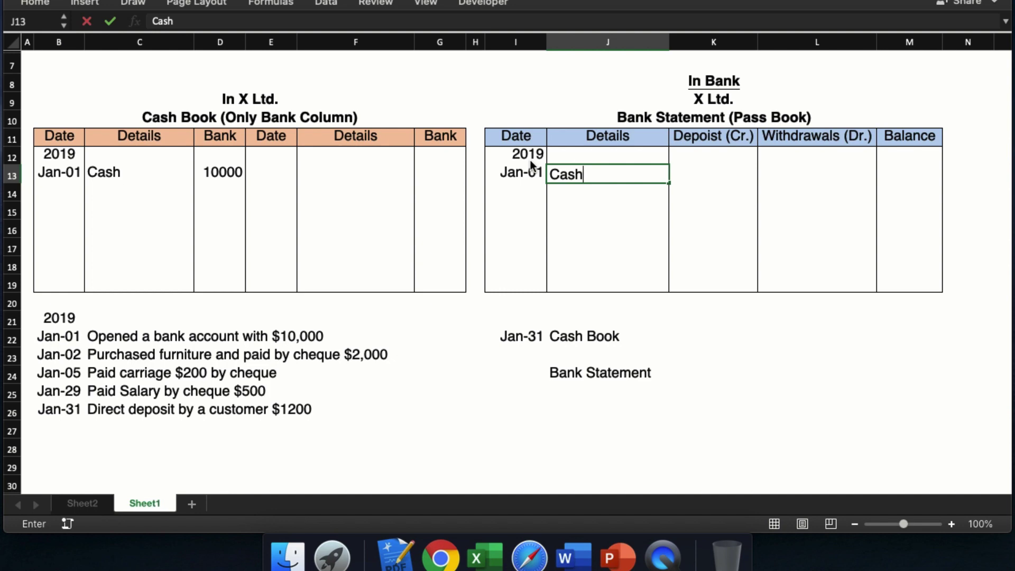
key("Tab")
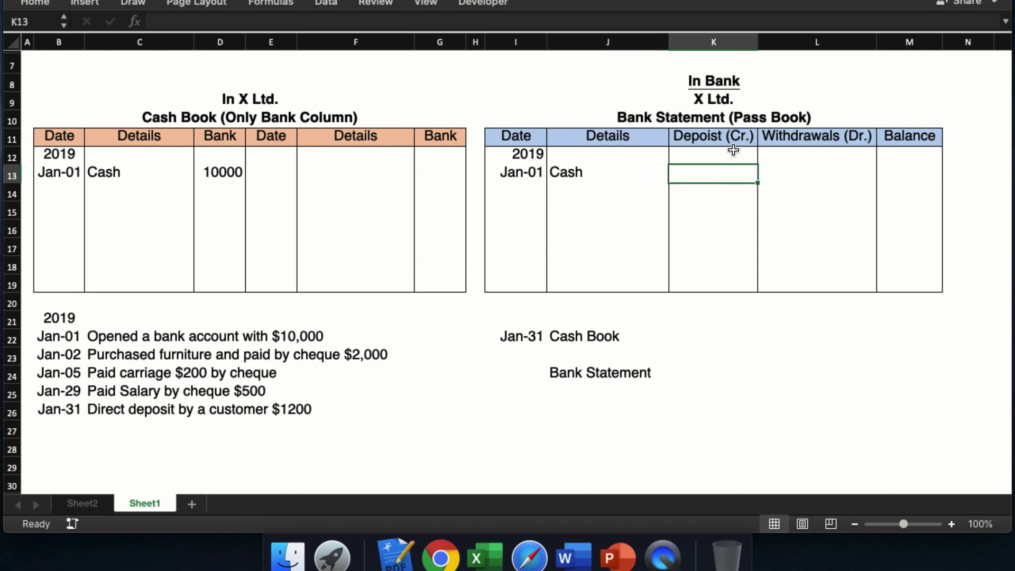
Enter a deposit of 10000 and a withdrawal of 0 for the Jan 1 Cash row of the Bank Statement.
left_click(721, 101)
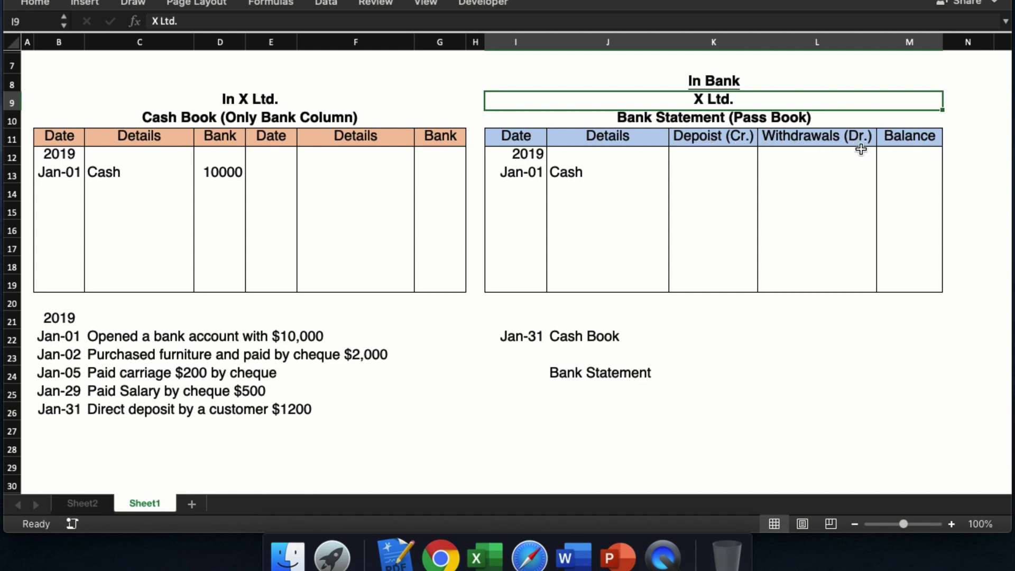
left_click(688, 181)
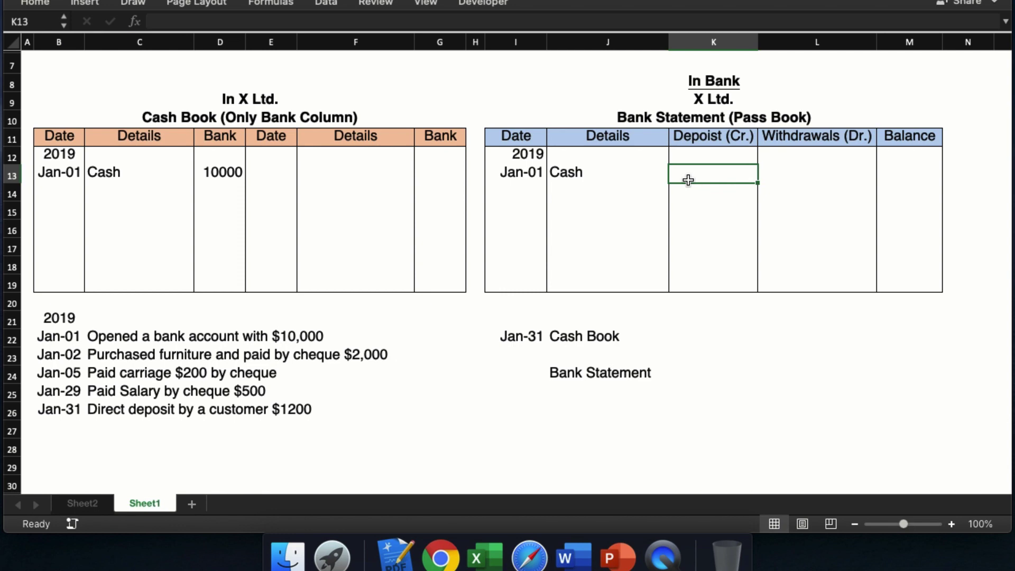
type("10000")
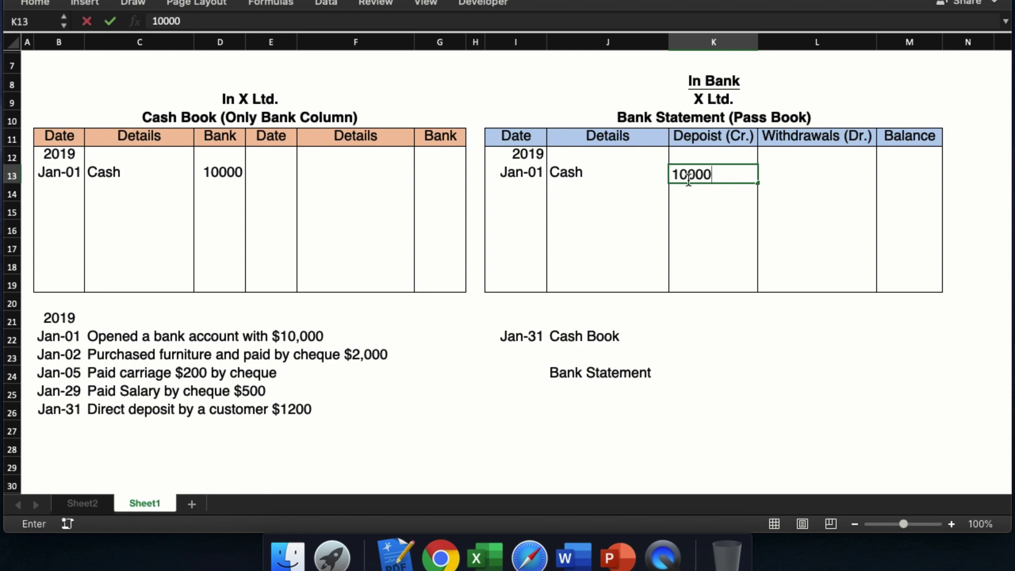
key("Tab")
type("0")
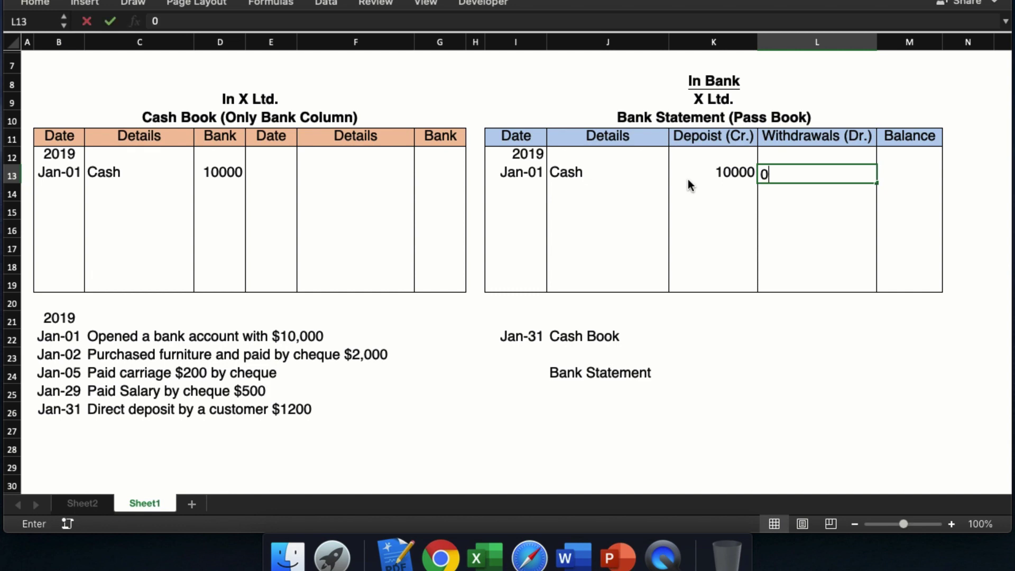
key("Tab")
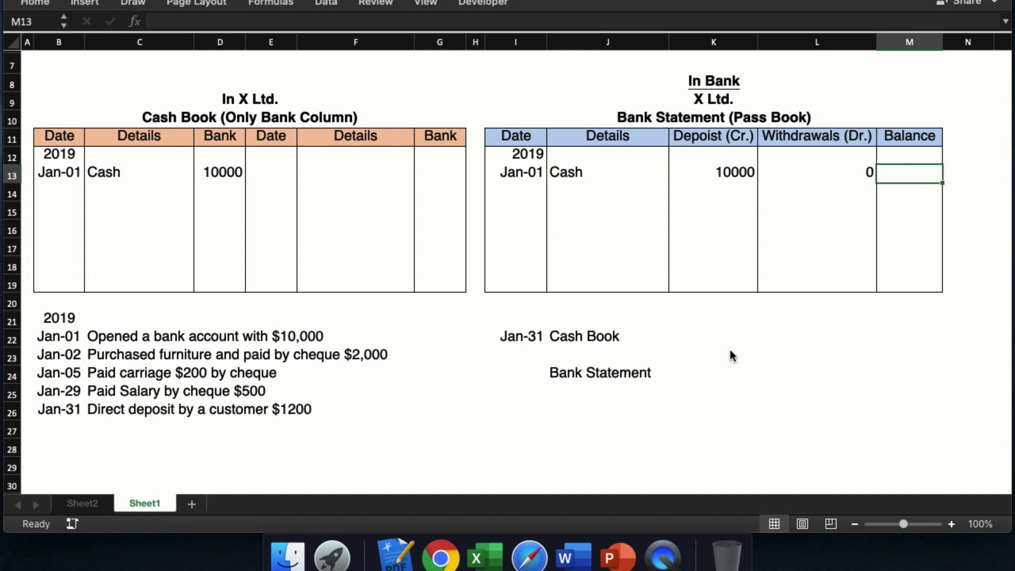
left_click(533, 174)
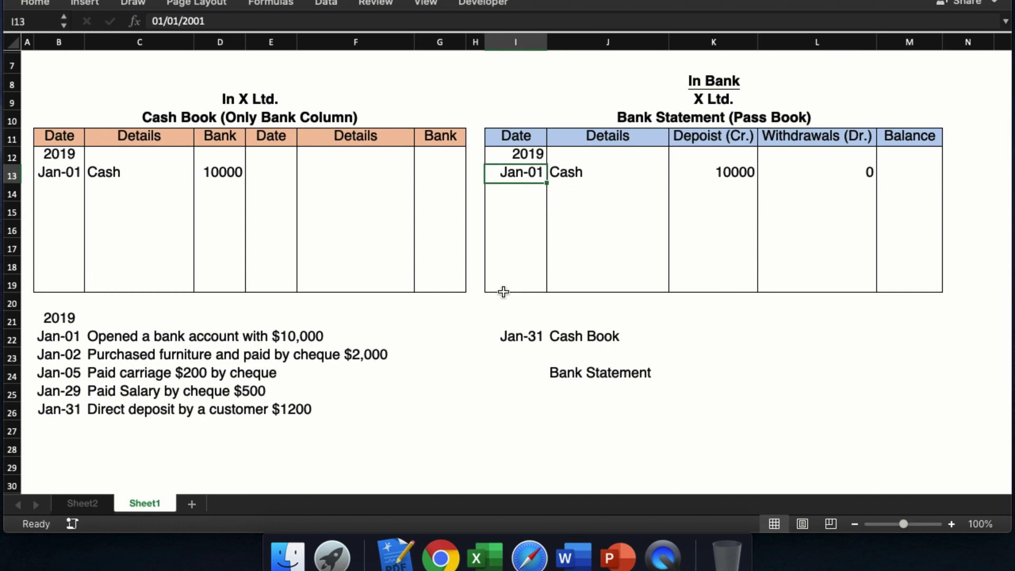
Enter a balance of 10000 marked Cr. for the Jan 1 Cash row of the Bank Statement.
double_click(912, 175)
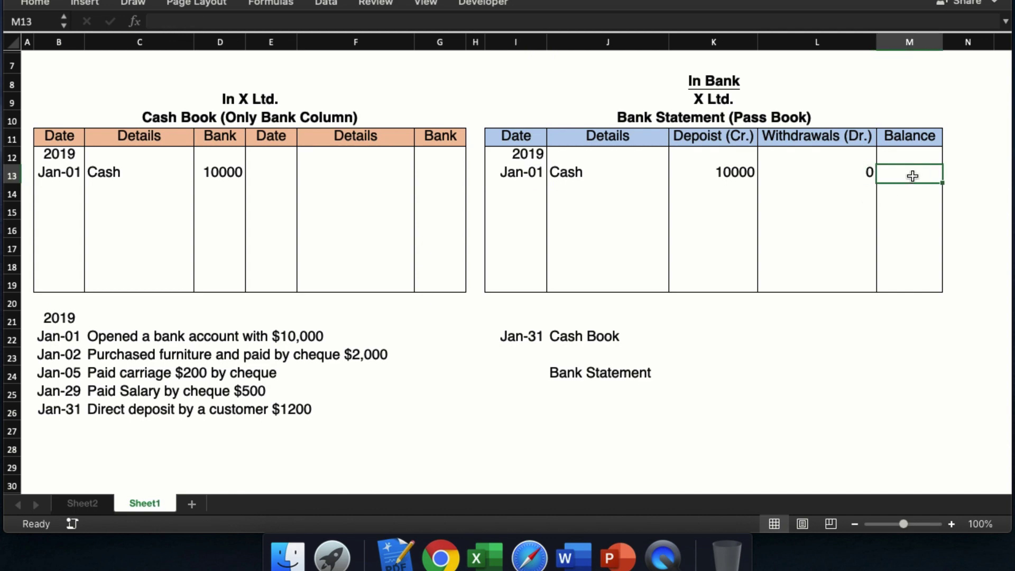
type("10000")
key("Tab")
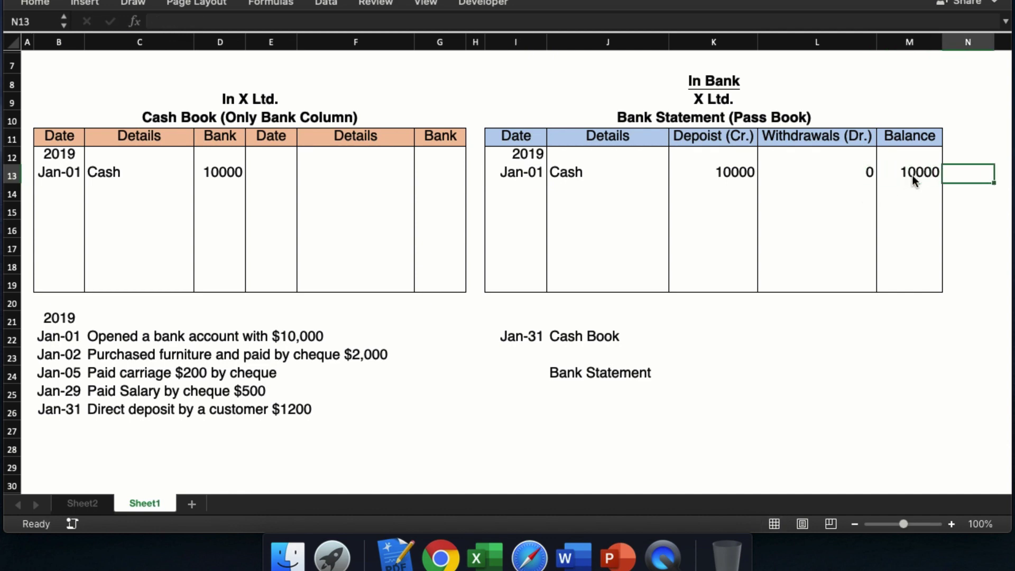
type("Cr.")
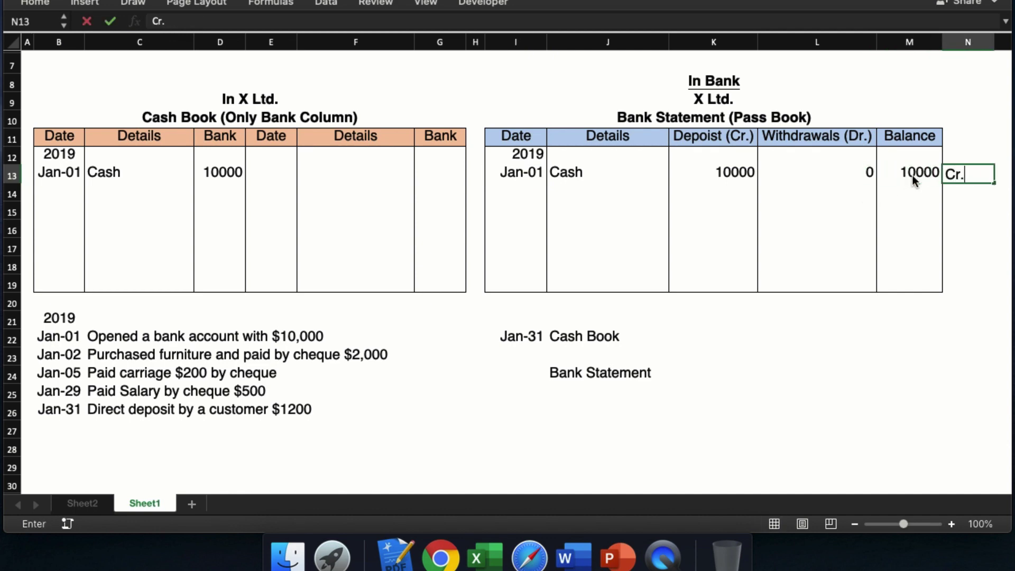
key("Return")
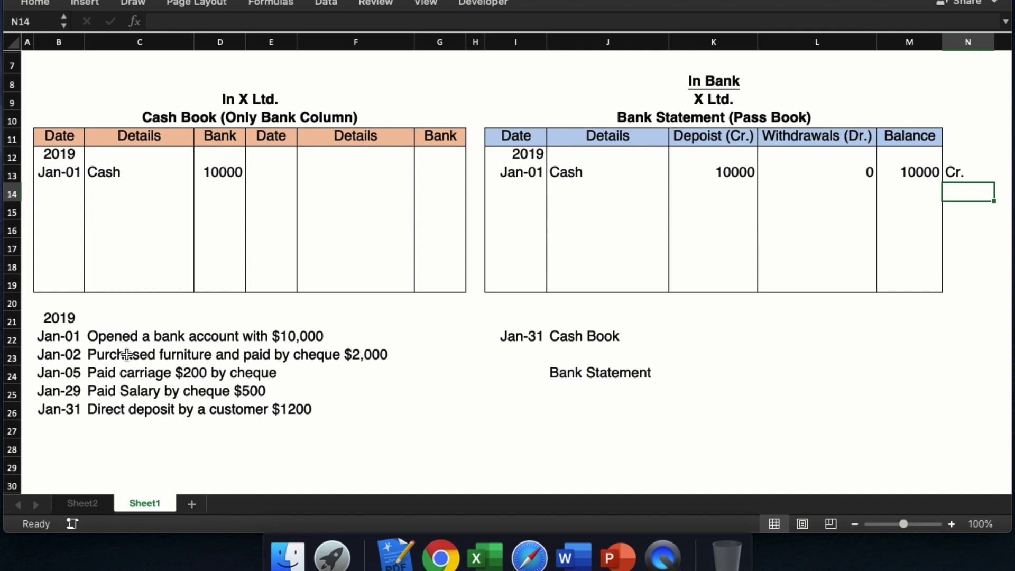
Make the Jan 1 account-opening transaction in the list bold and underlined to mark it as recorded.
left_click(115, 341)
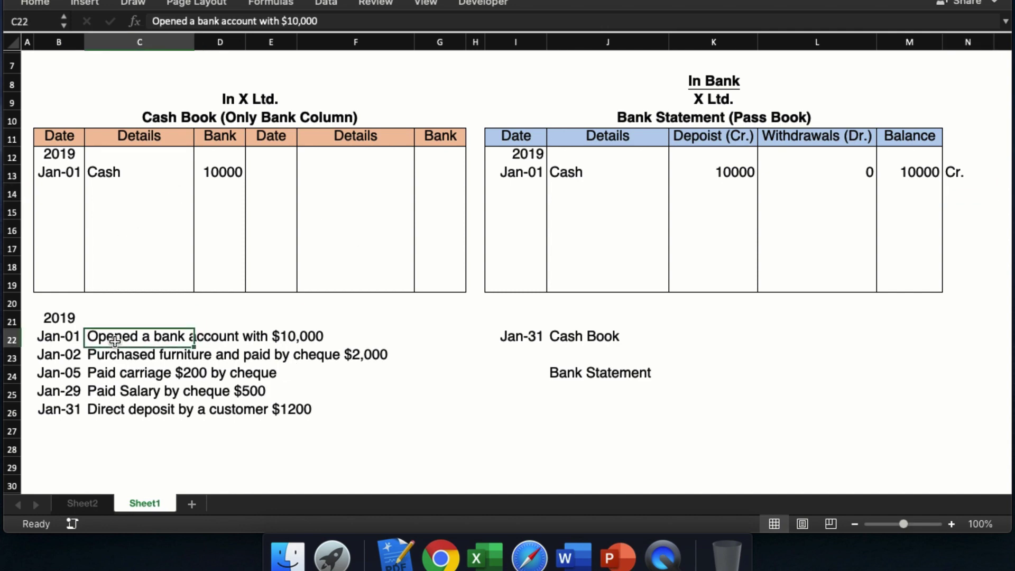
key("super+b")
key("super+u")
left_click(440, 411)
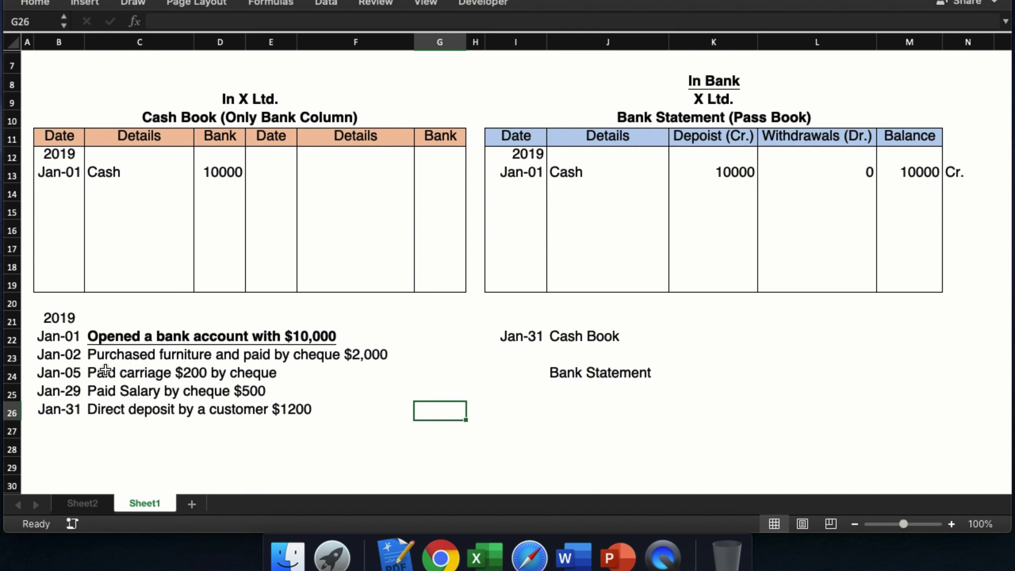
Record the furniture payment of 2000 in the Cash Book's credit-side Bank column, row 13.
left_click(57, 360)
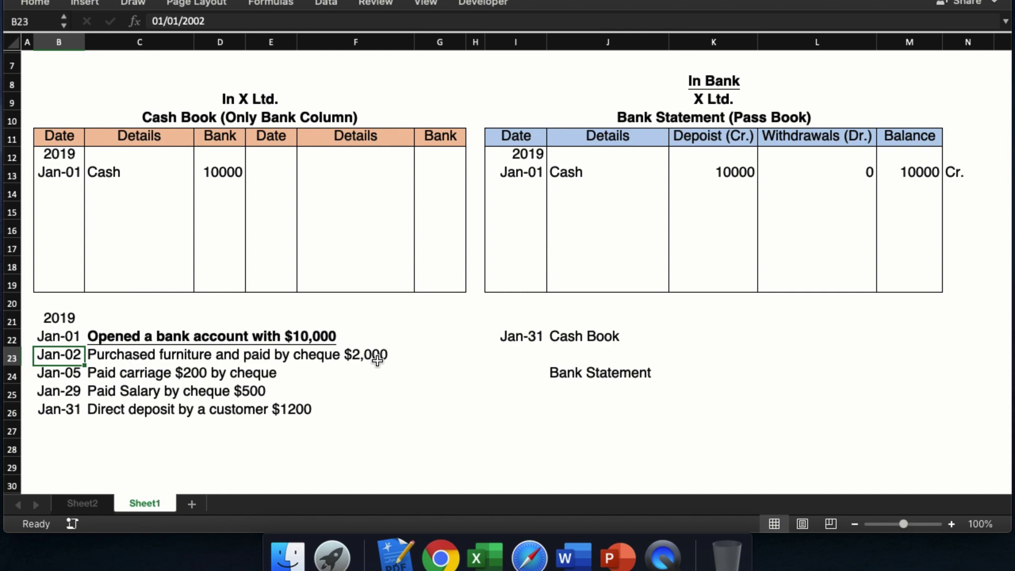
left_click(272, 100)
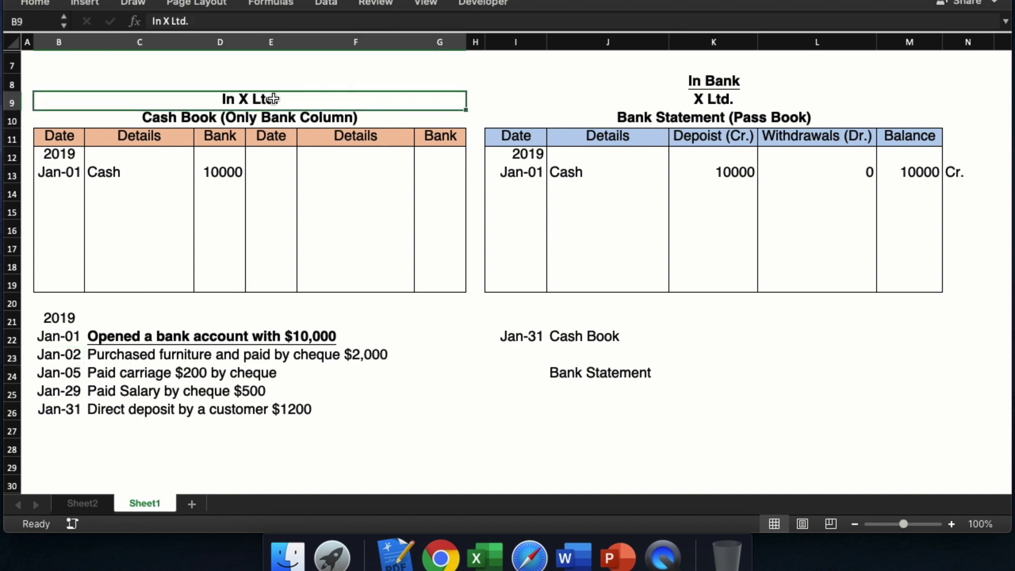
left_click(271, 160)
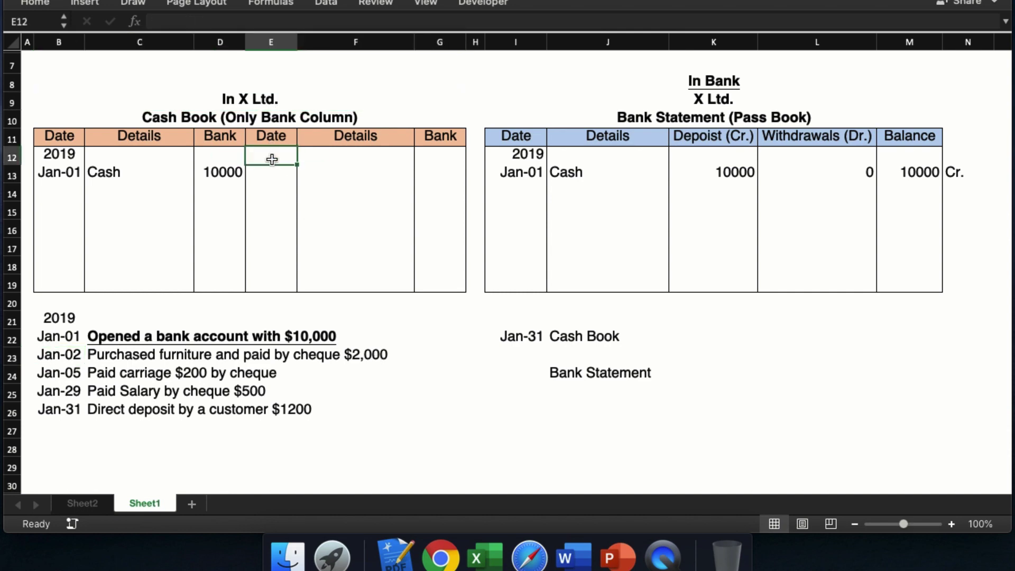
left_click(440, 178)
type("2000")
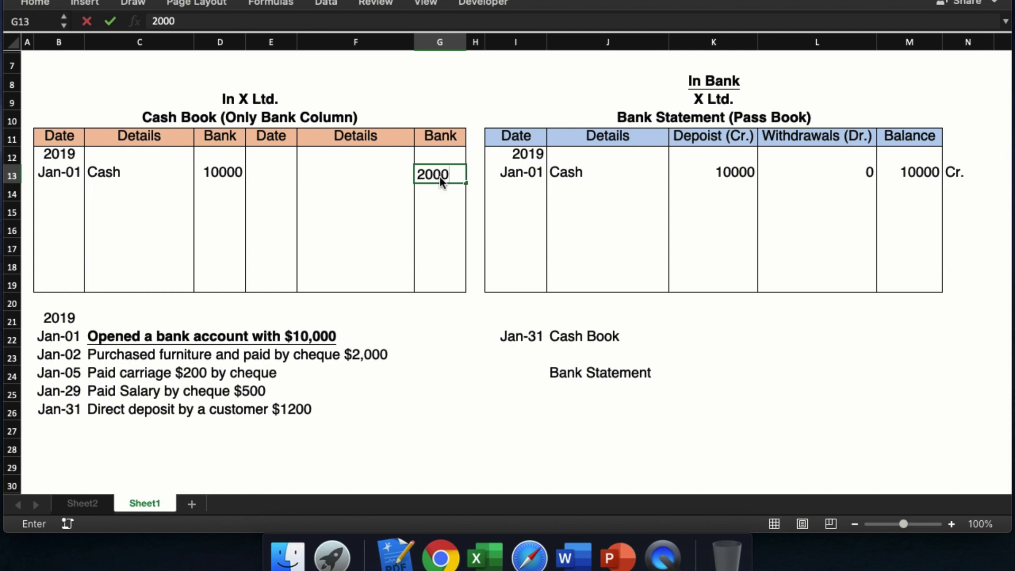
key("Return")
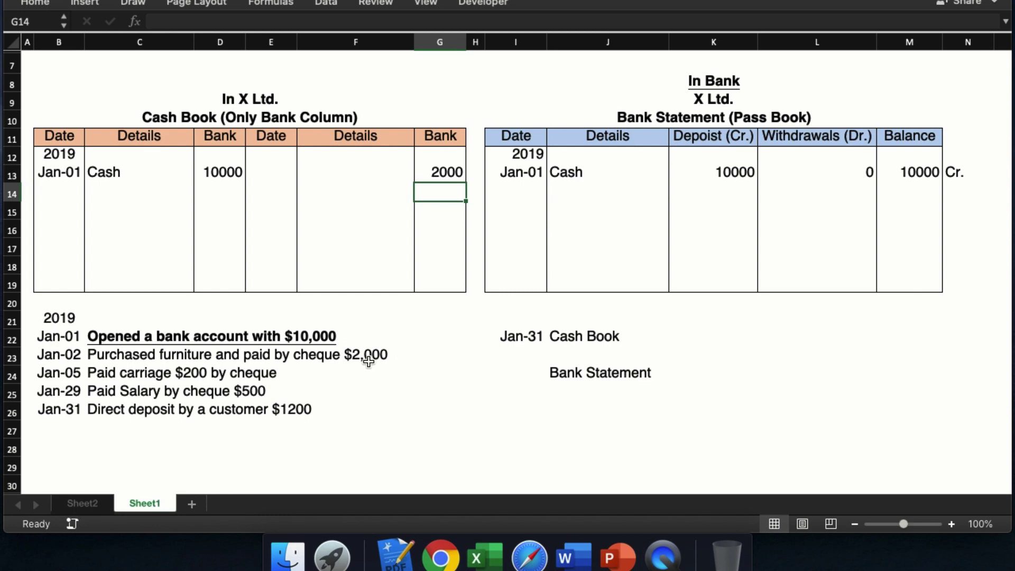
left_click(439, 138)
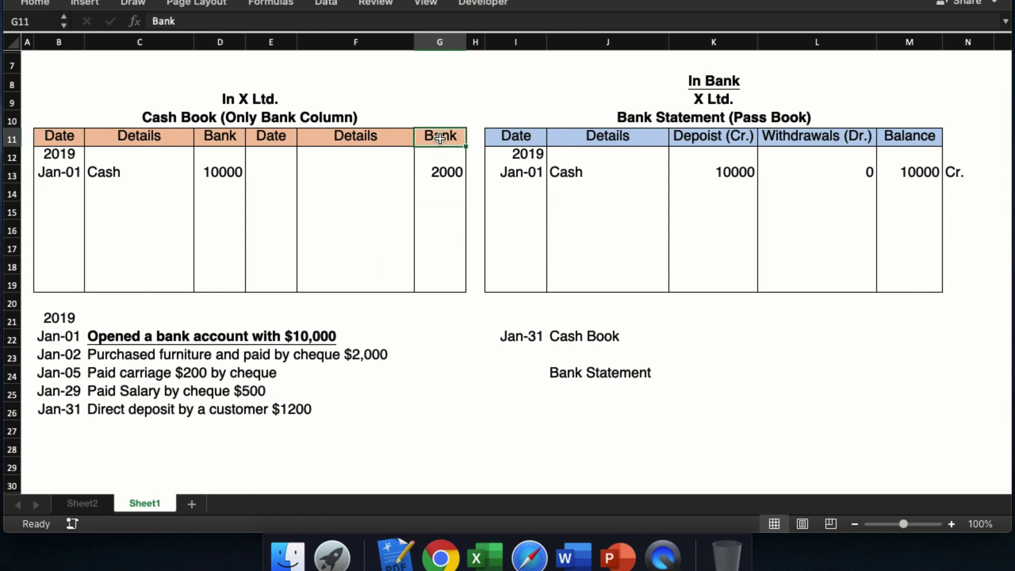
left_click(439, 173)
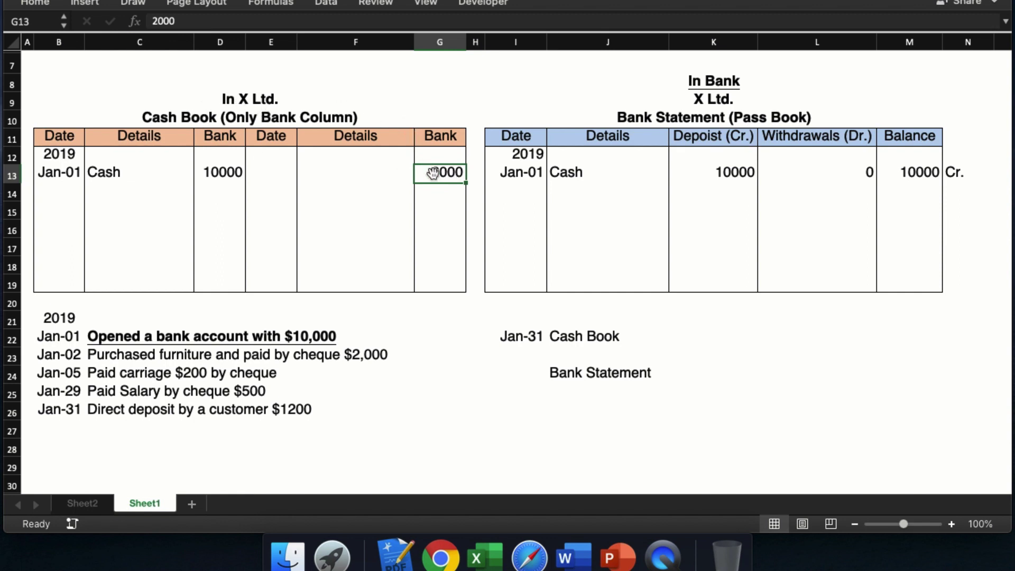
Complete the Cash Book's credit-side entry with year 2019 in row 12, and date Jan 2 with the detail Furniture in row 13.
left_click(339, 179)
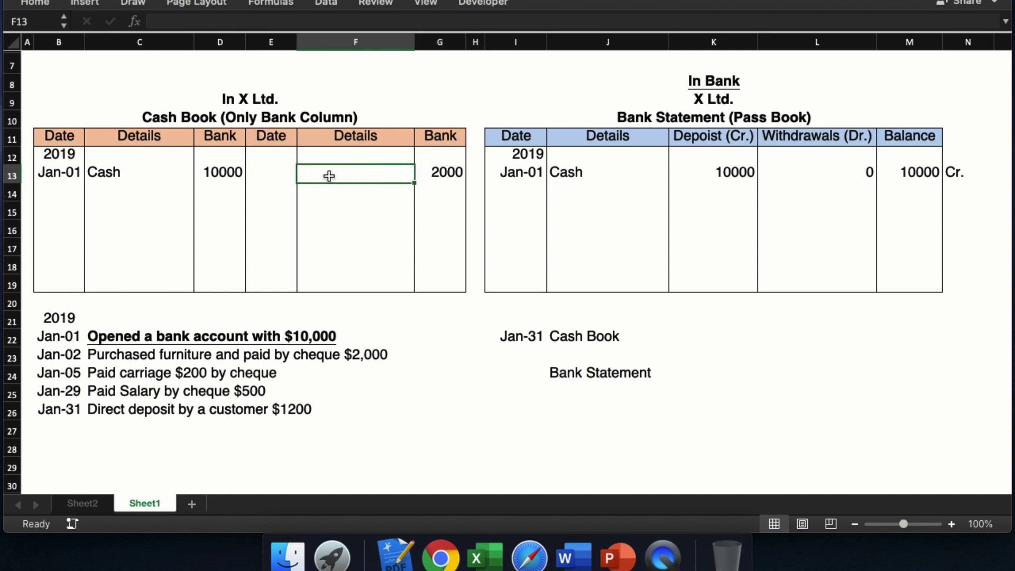
left_click(275, 154)
type("2019")
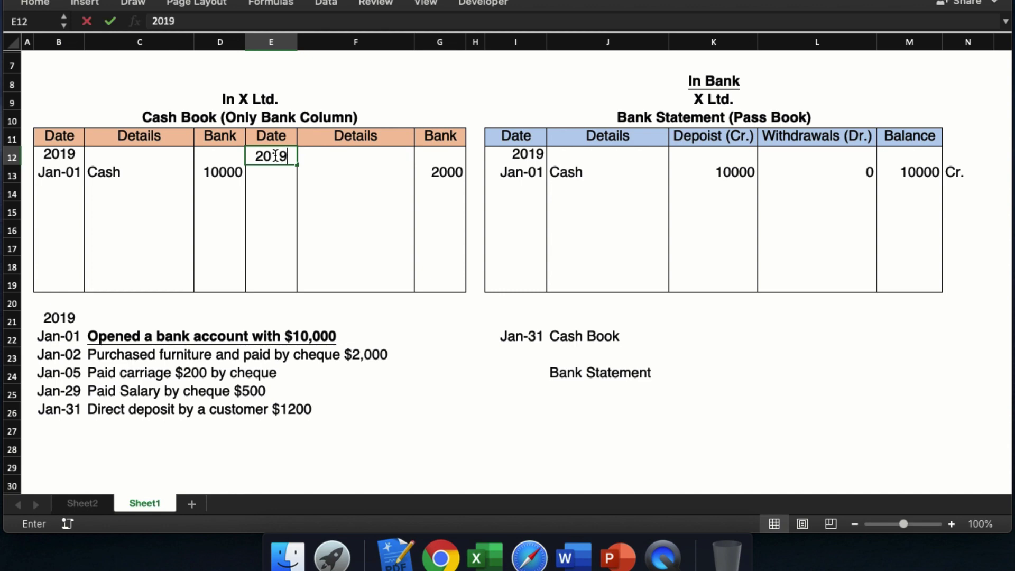
key("Return")
type("Jan 2")
key("Tab")
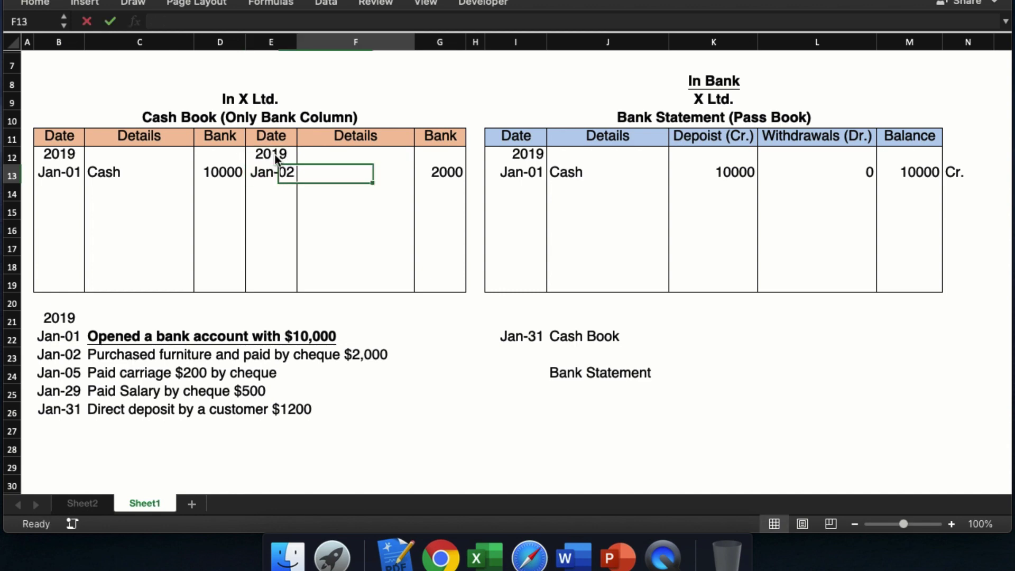
type("F")
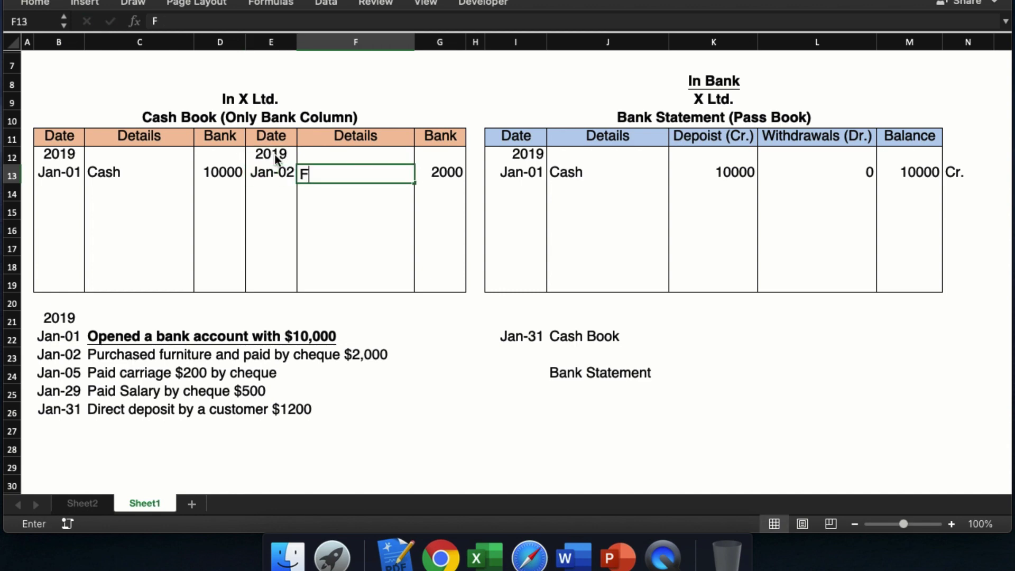
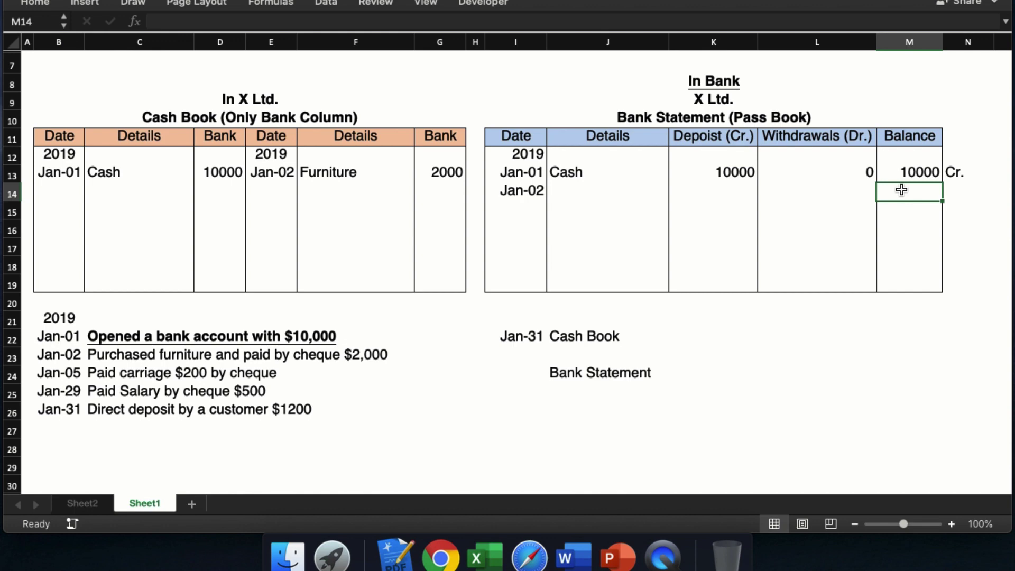
Enter Ch No. (123) as the detail of the Bank Statement's Jan 2 row.
left_click(638, 199)
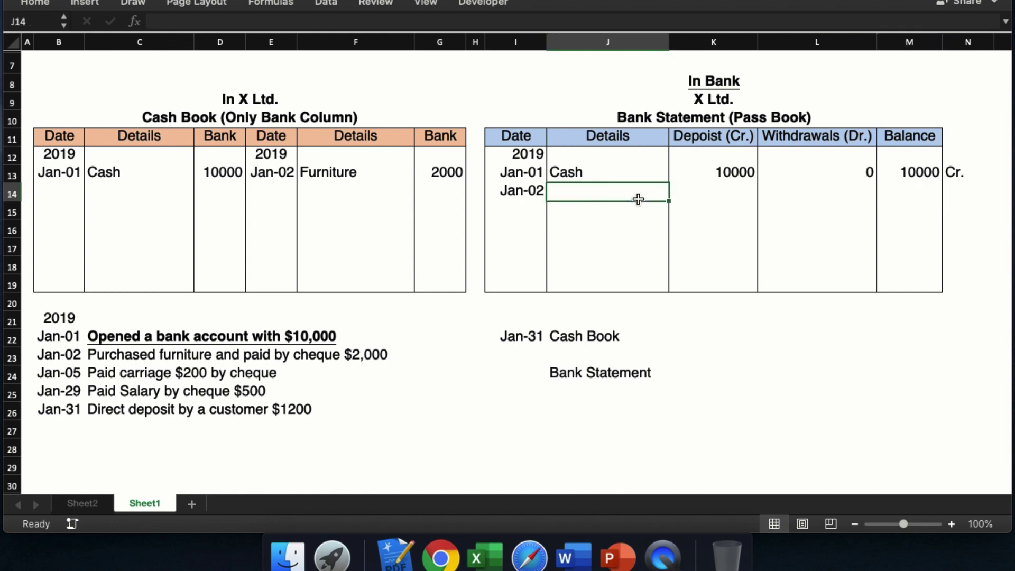
type("Ch")
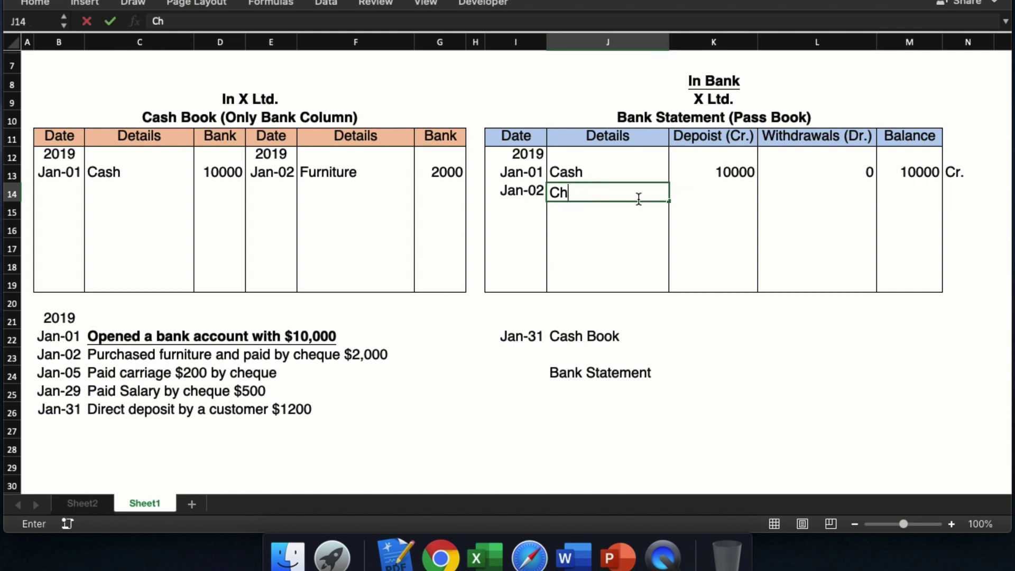
type(" (123)")
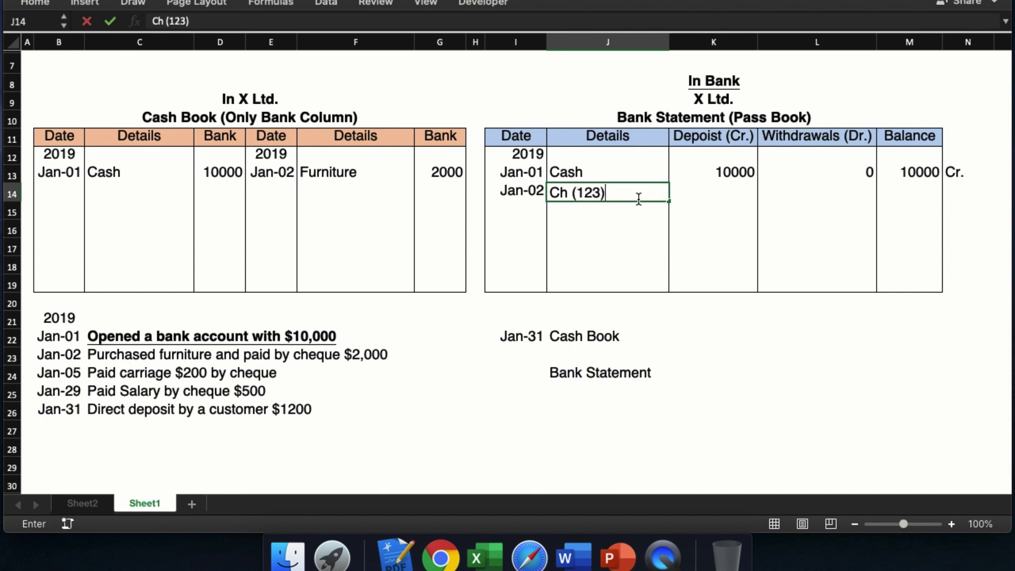
left_click(574, 193)
type("No.")
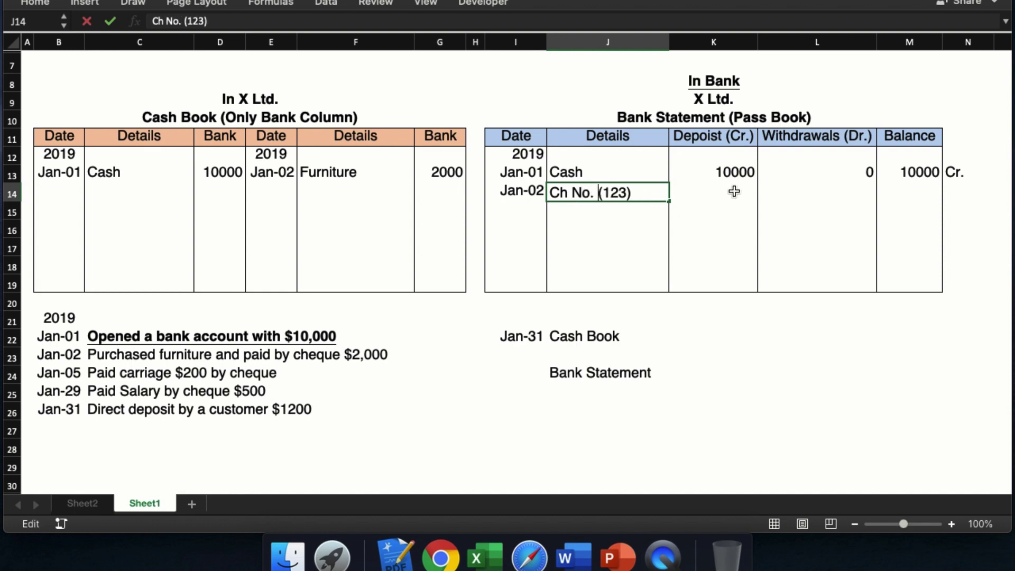
Enter a withdrawal of 2000 and a balance of 8000 marked Cr. for the Bank Statement's Jan 2 row, and review the figures.
left_click(808, 188)
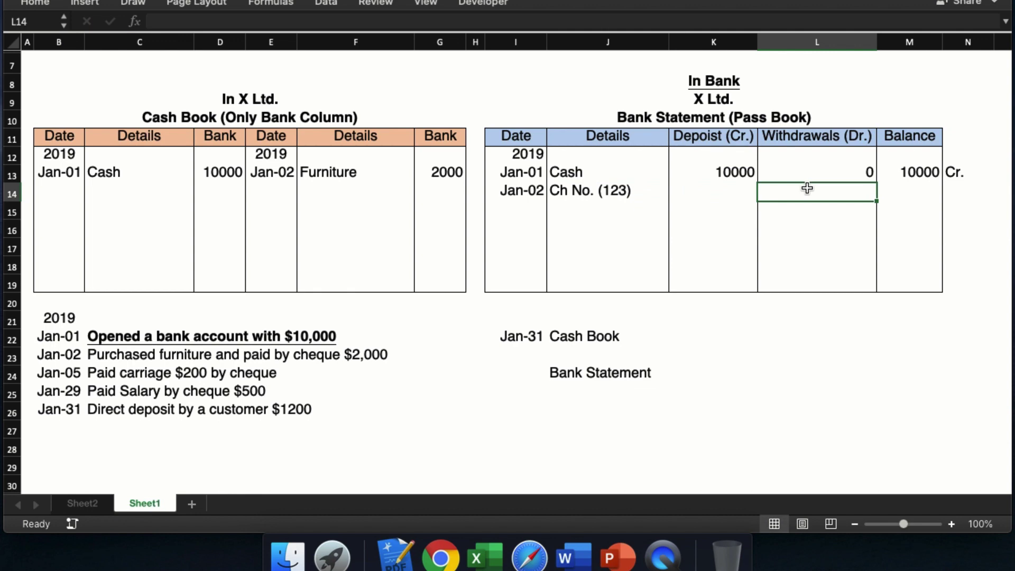
type("2000")
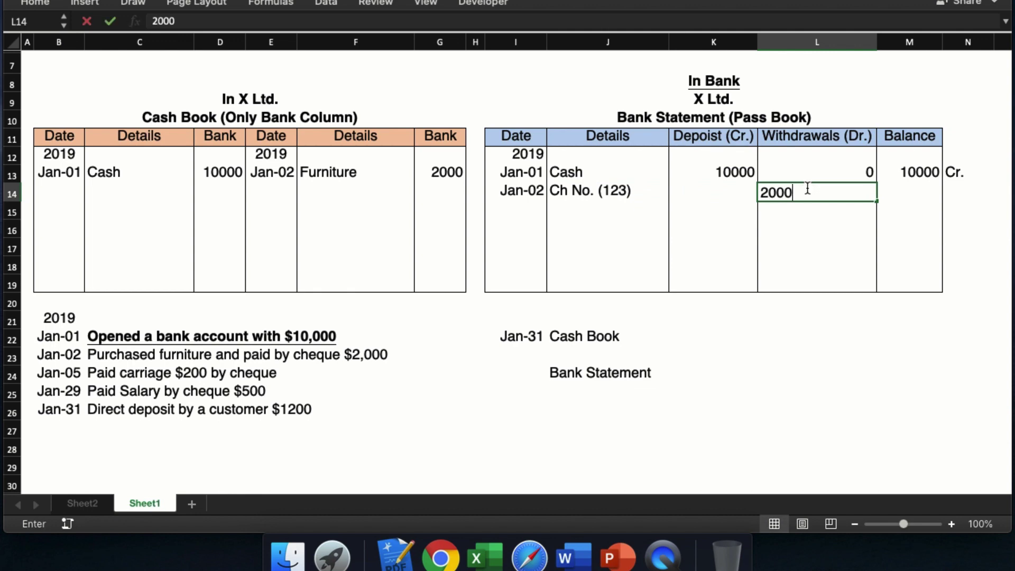
key("Tab")
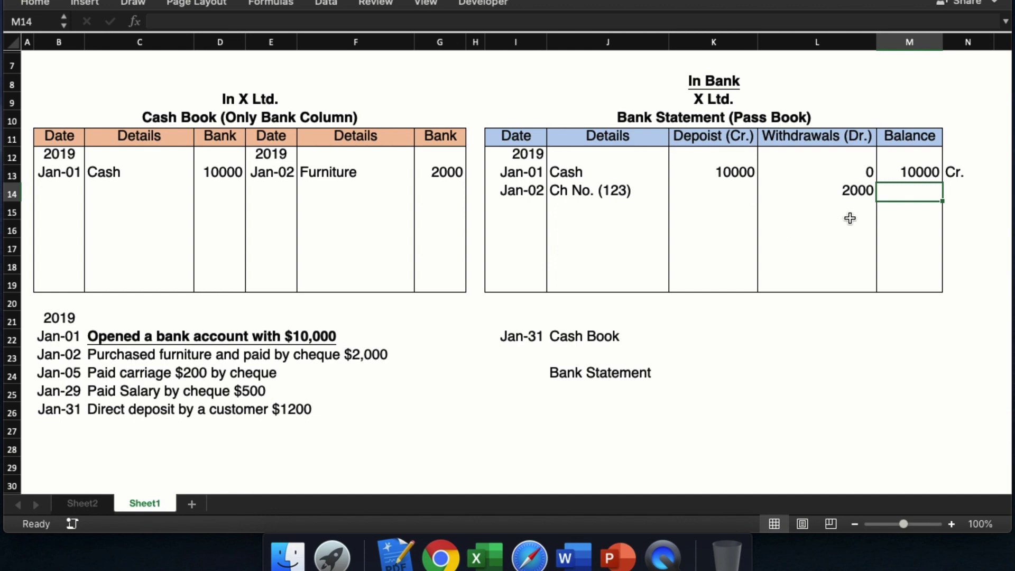
type("8000")
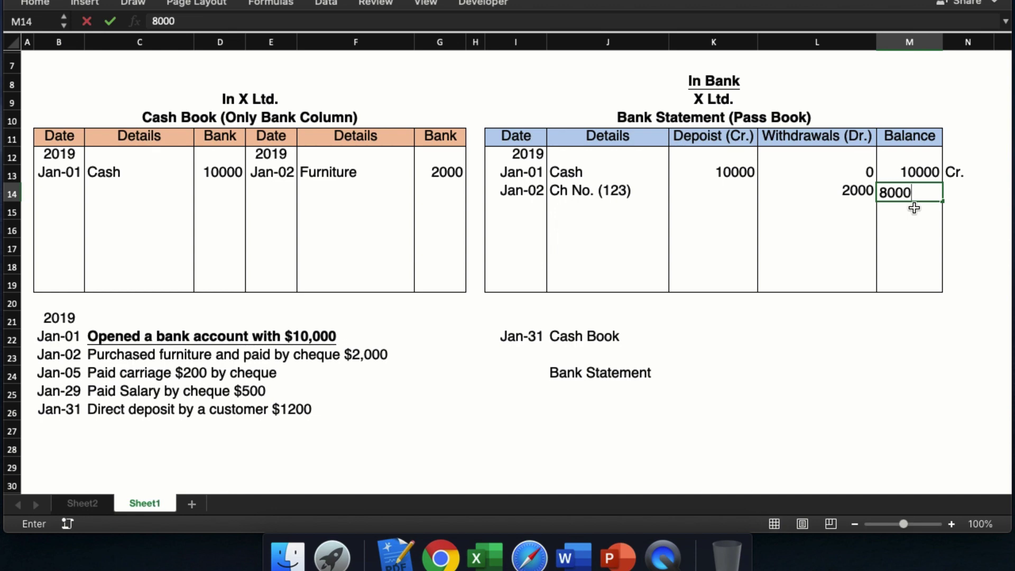
key("Tab")
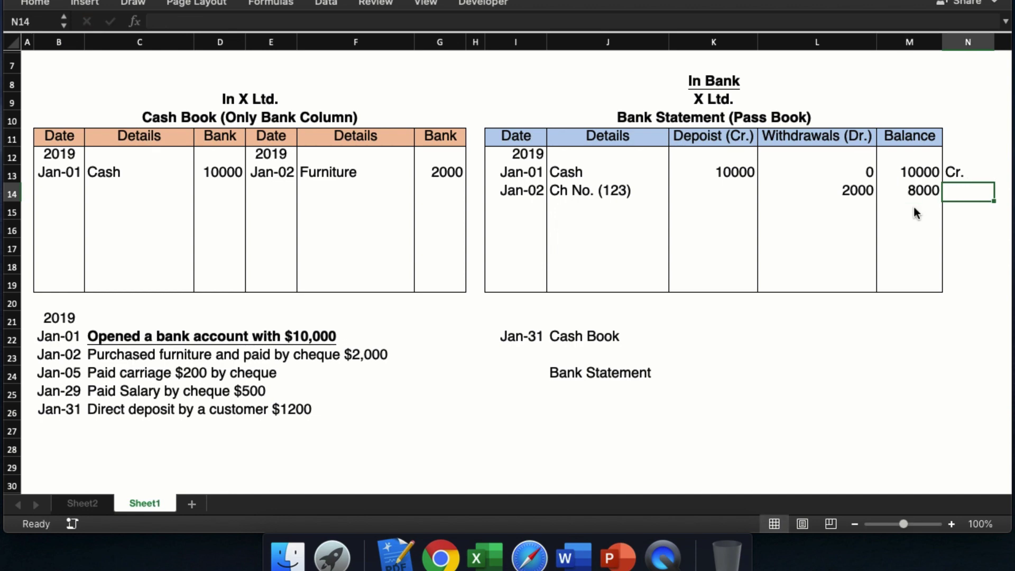
type("Cr.")
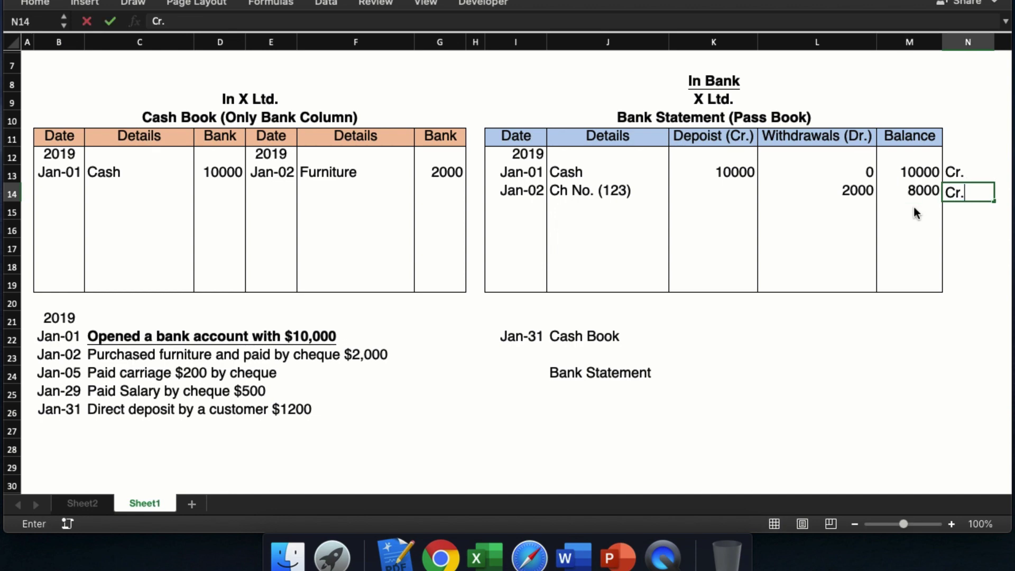
key("Return")
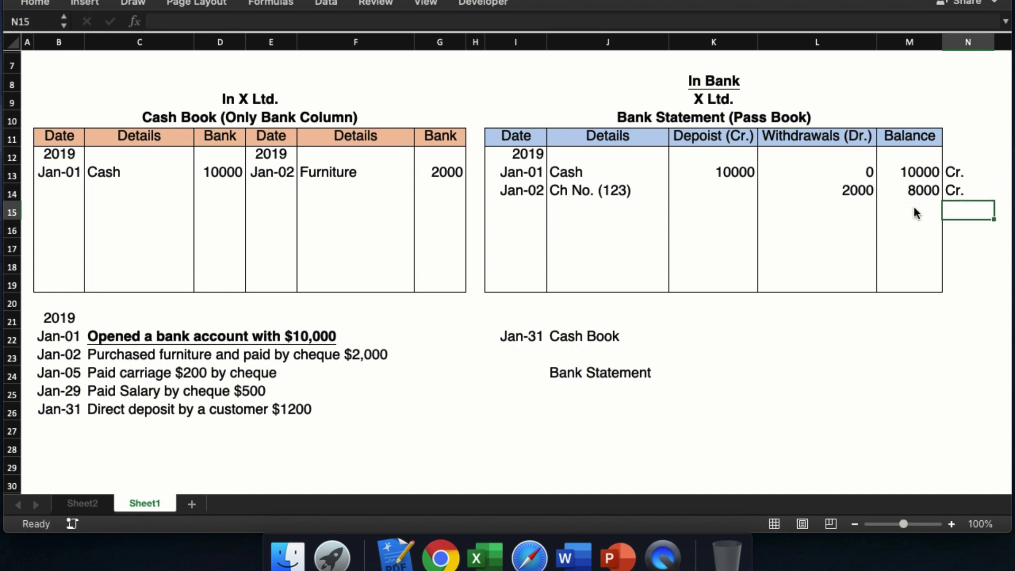
left_click(731, 170)
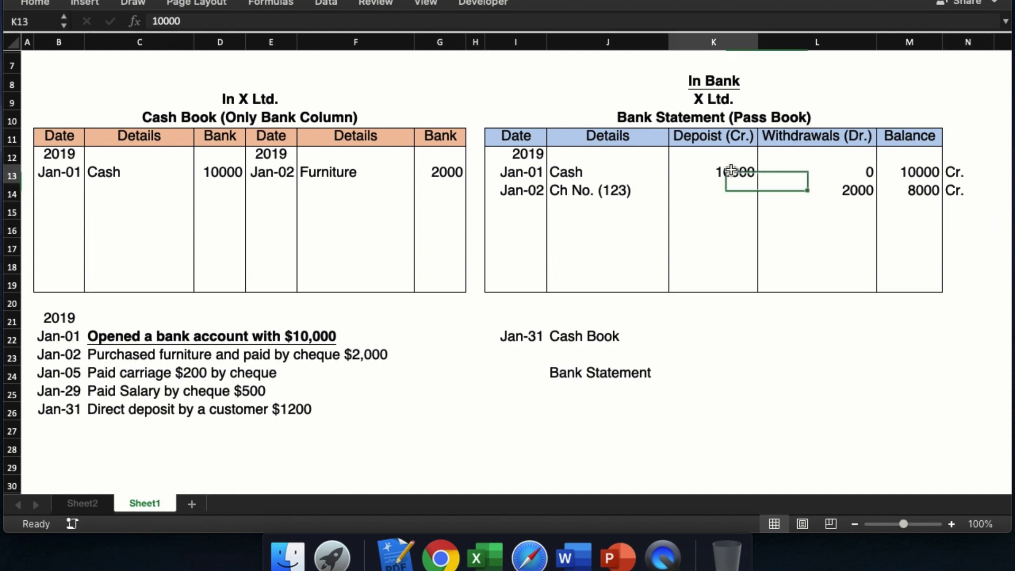
left_click(857, 191)
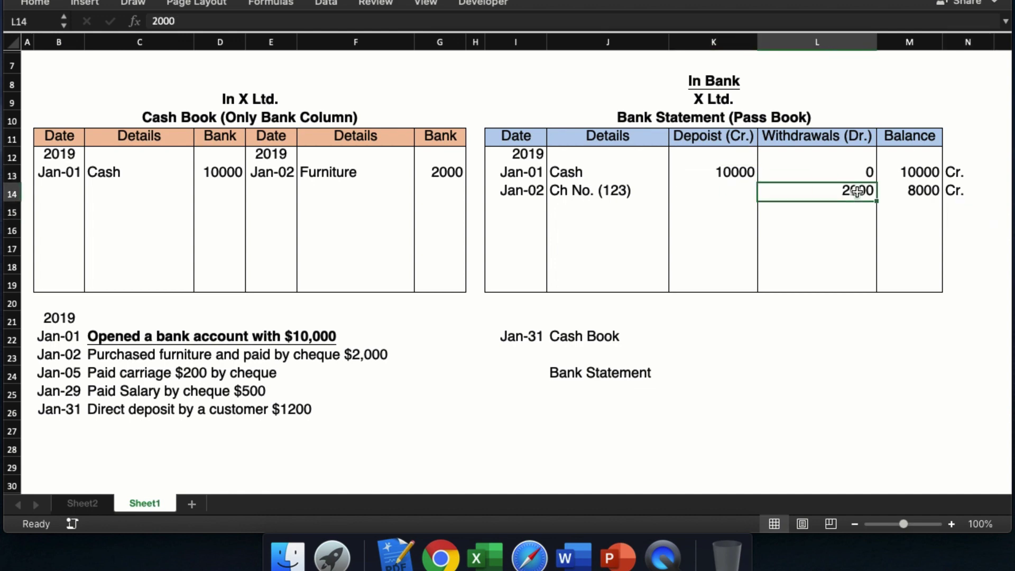
left_click(913, 196)
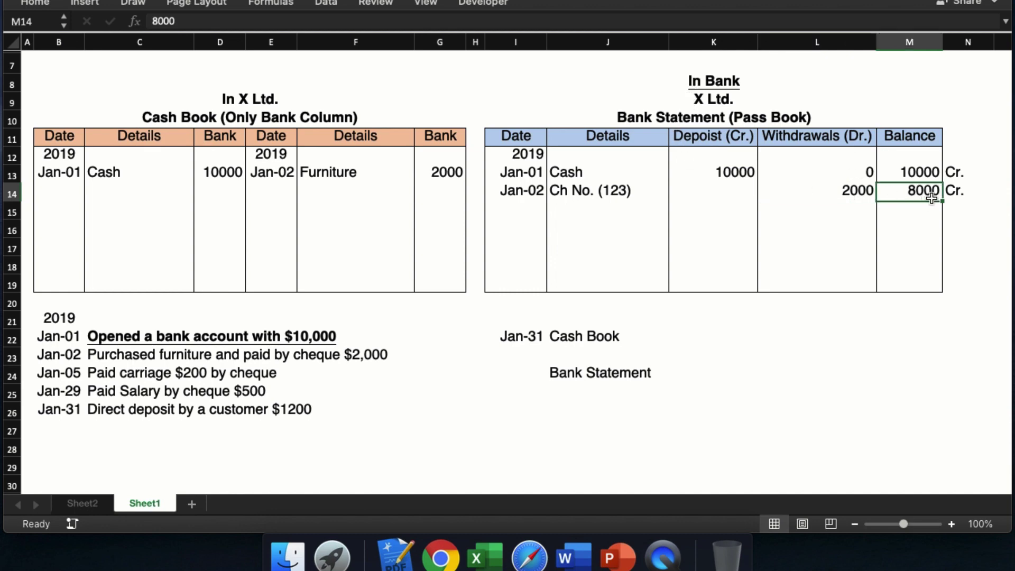
left_click(958, 198)
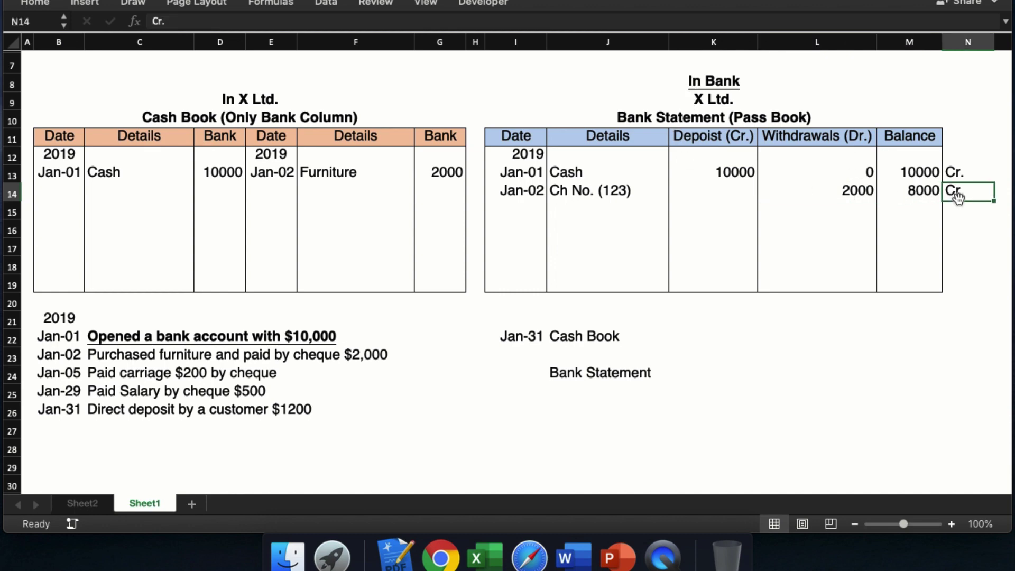
Make the Jan 2 furniture purchase transaction in the list bold and underlined to mark it as recorded.
left_click(105, 353)
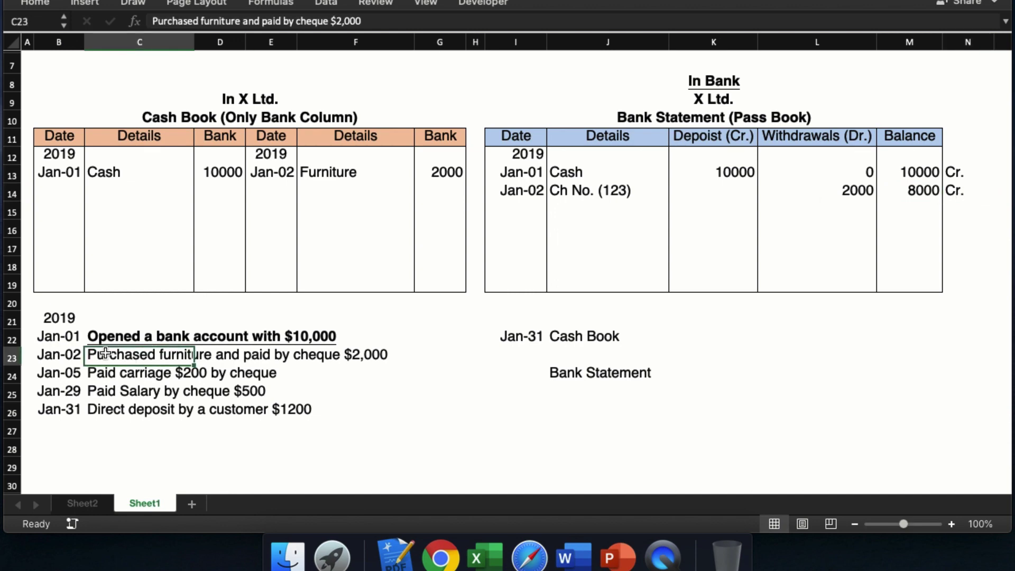
key("super+b")
key("super+u")
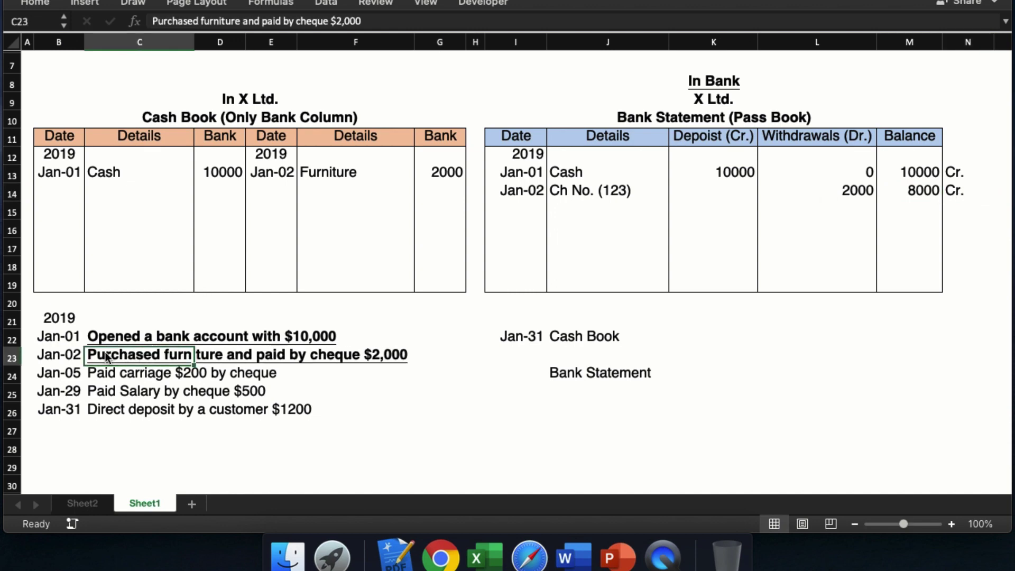
Record the carriage payment on the Cash Book's credit side in row 14, with date Jan 5, detail Carriage and amount 200.
left_click(364, 429)
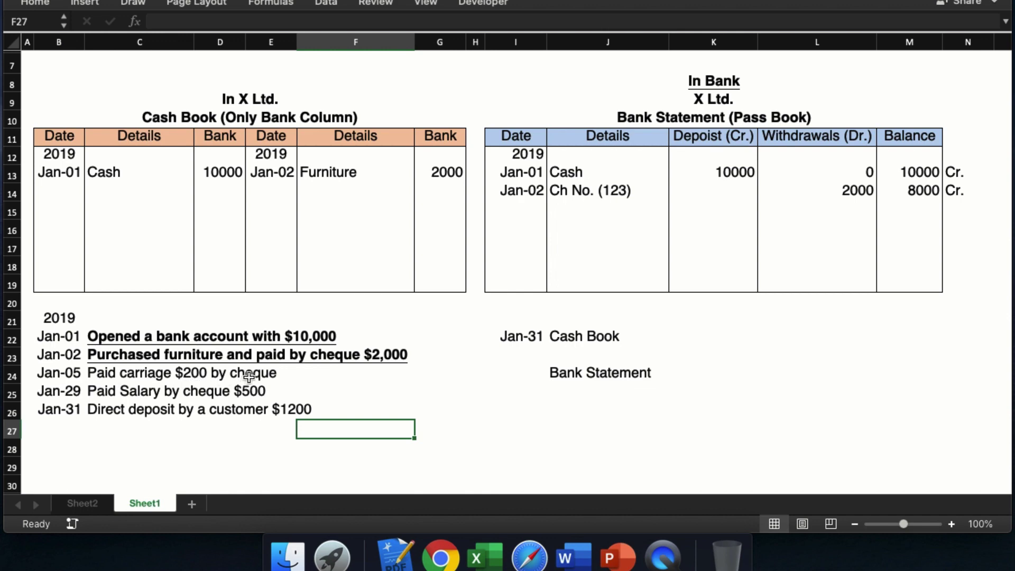
left_click(273, 191)
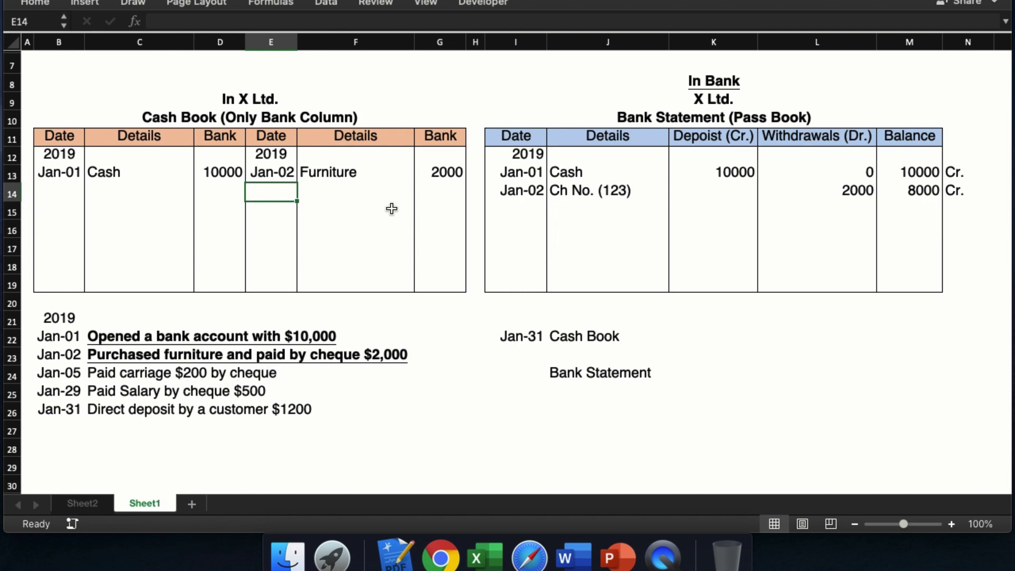
left_click(437, 193)
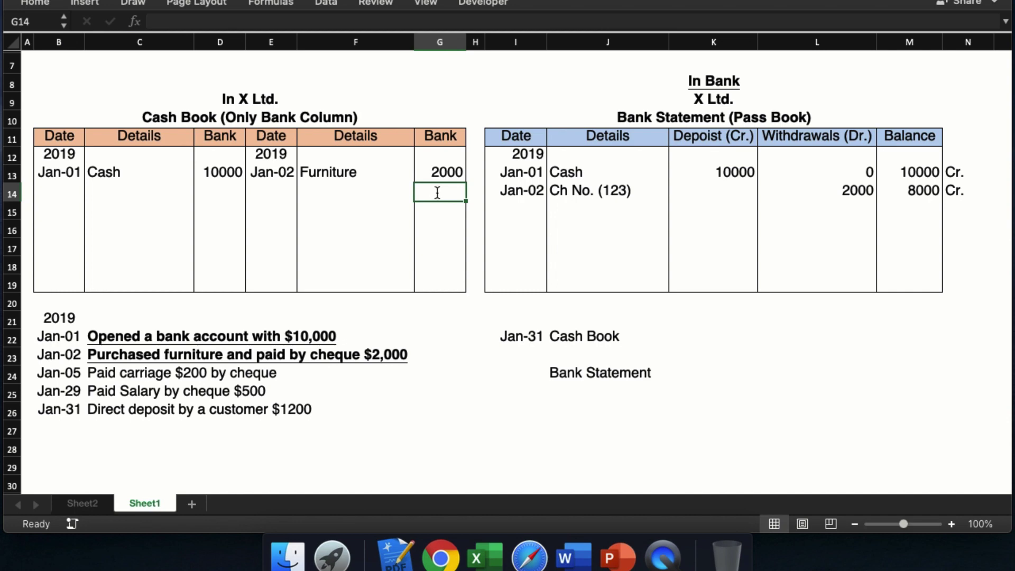
type("200")
key("Left")
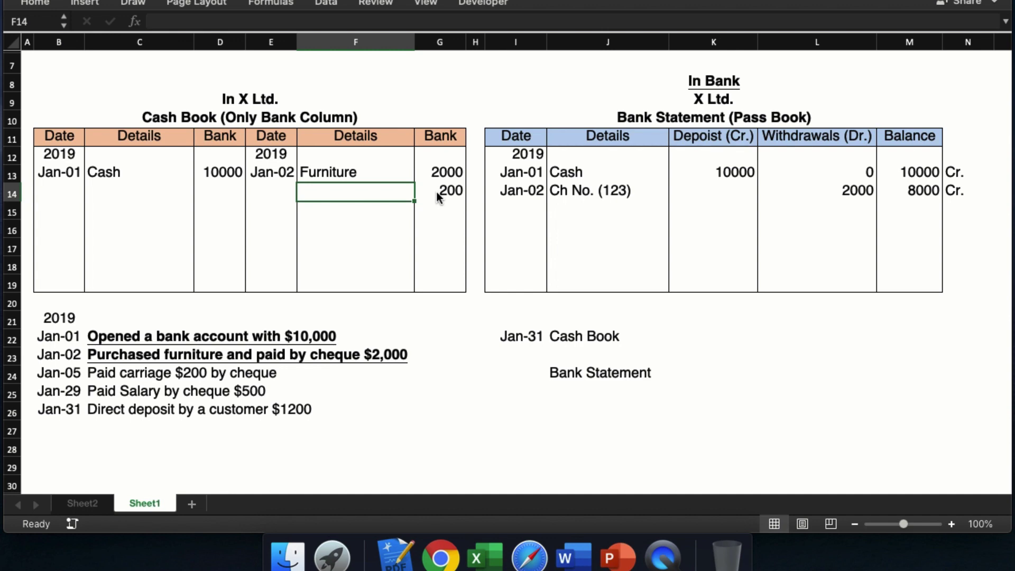
type("C")
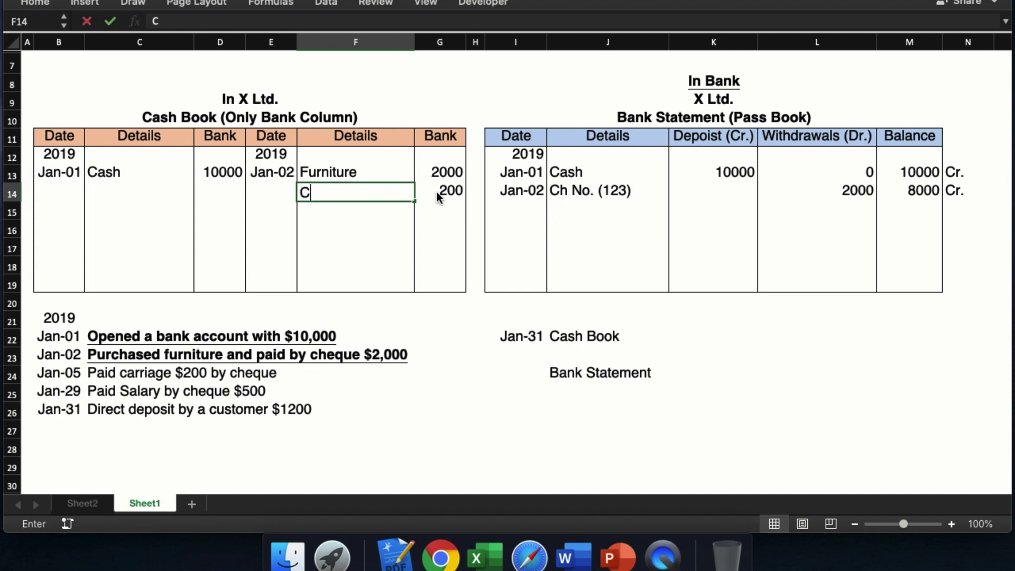
type("arriage")
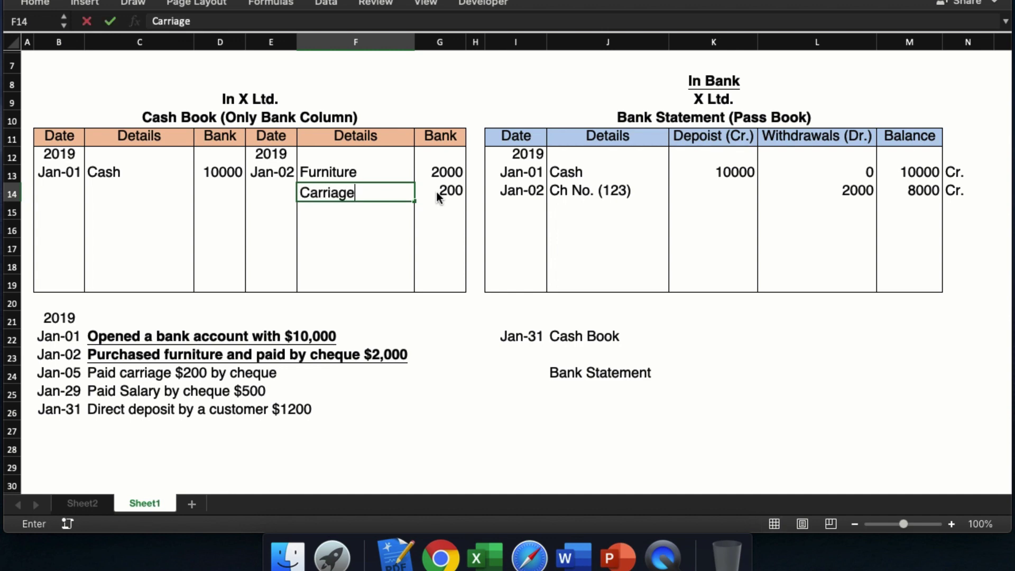
key("Left")
type("Jan 5")
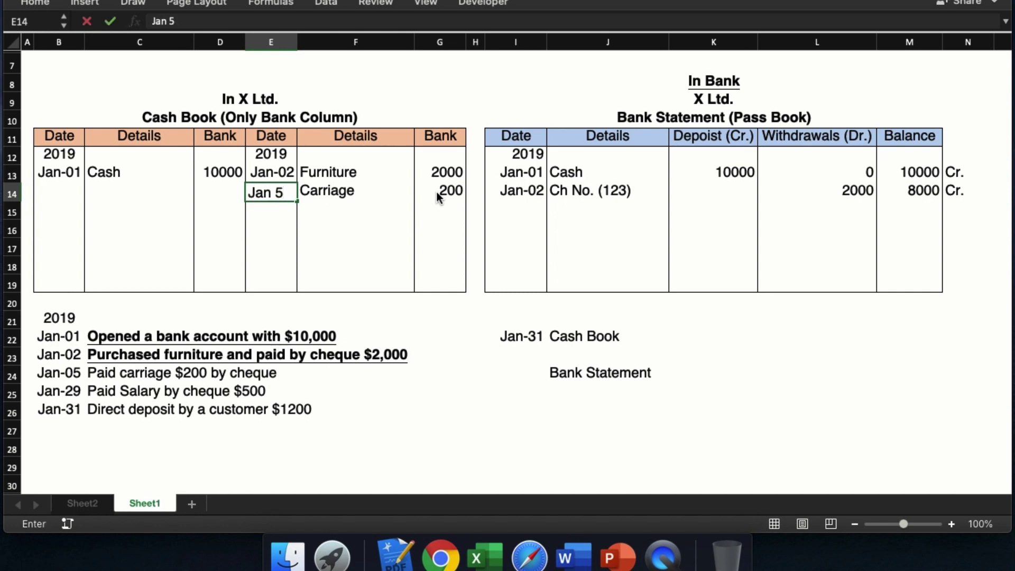
key("Right")
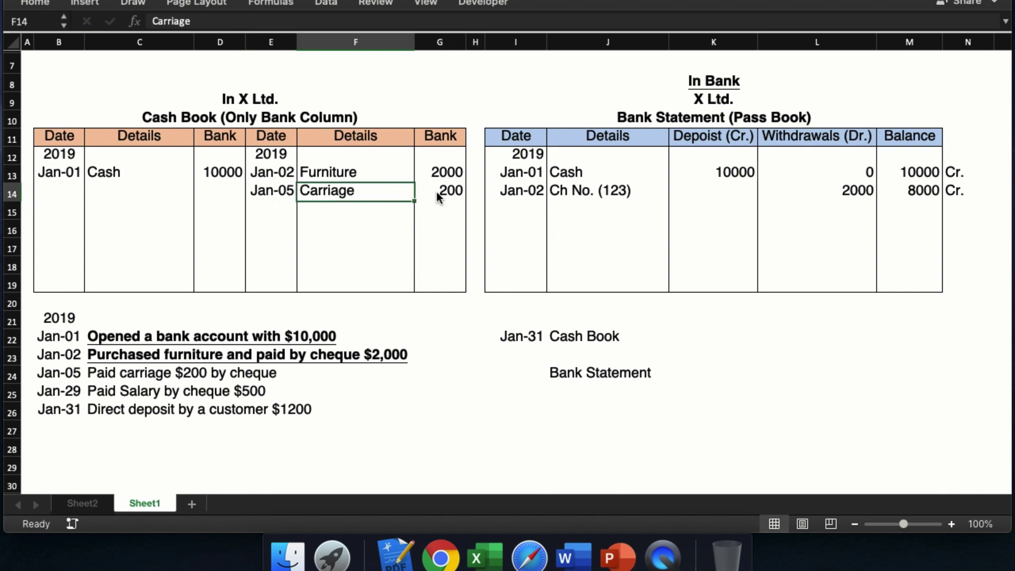
Start the Bank Statement's row 15 with date Jan 5 and the detail Ch No. (124).
key("Down")
key("Right")
key("Right")
key("Right")
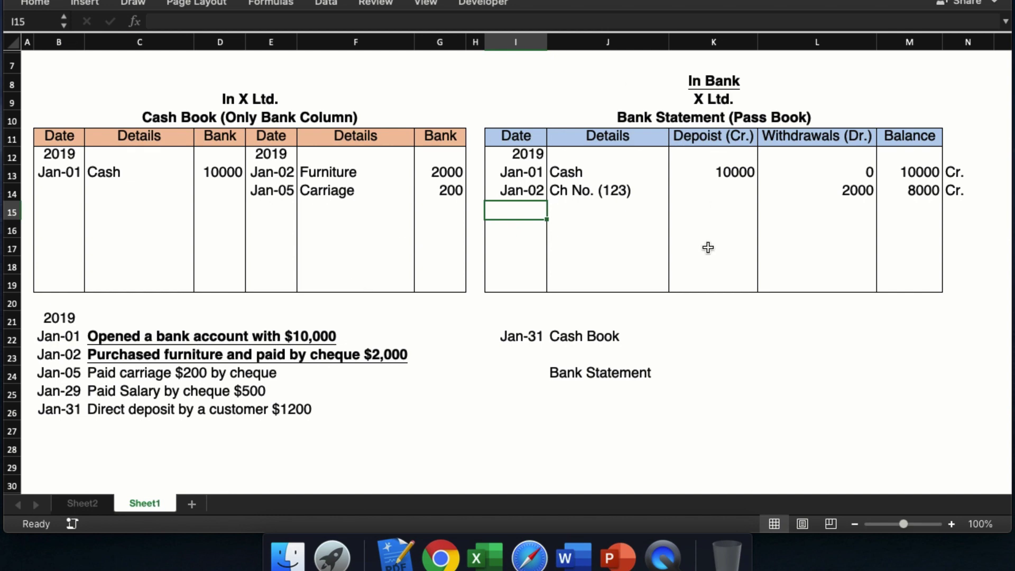
type("Jan ")
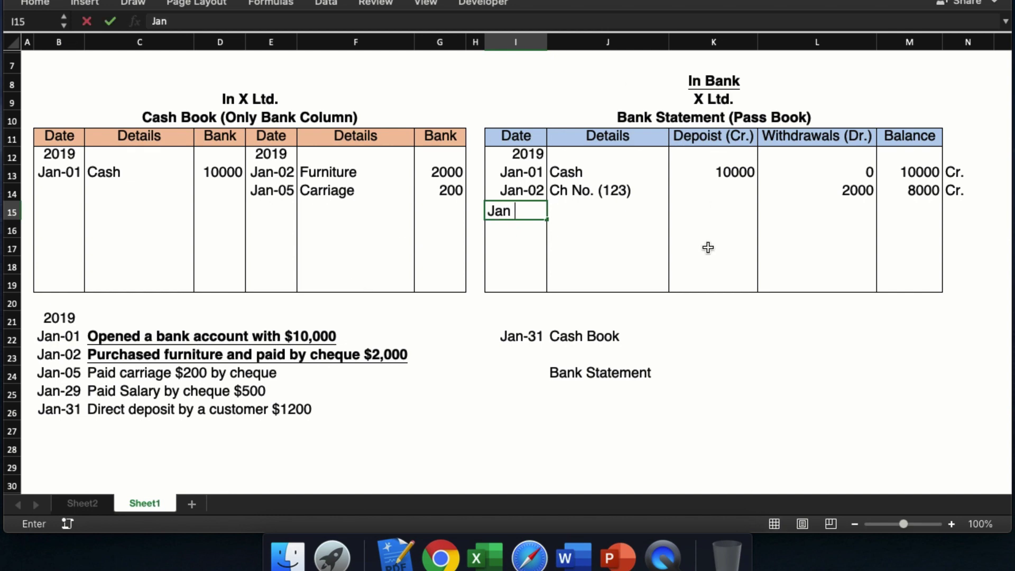
type("5")
key("Tab")
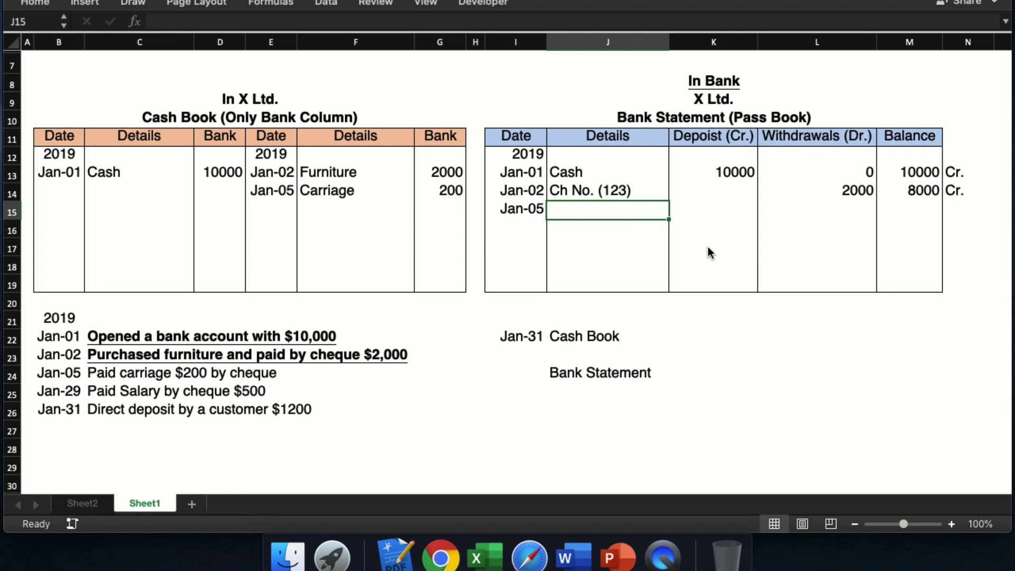
type("Ch No. (123")
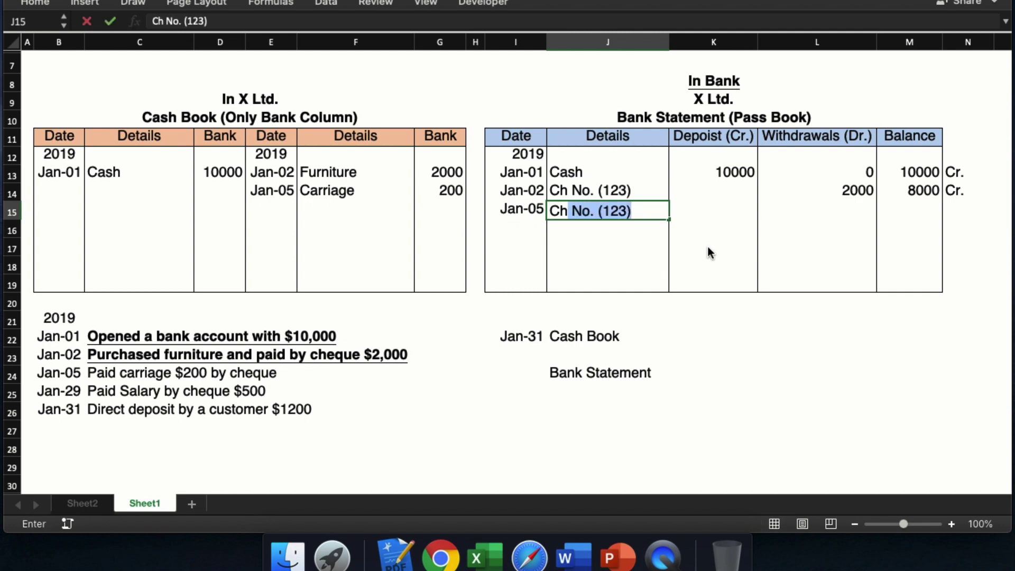
key("Tab")
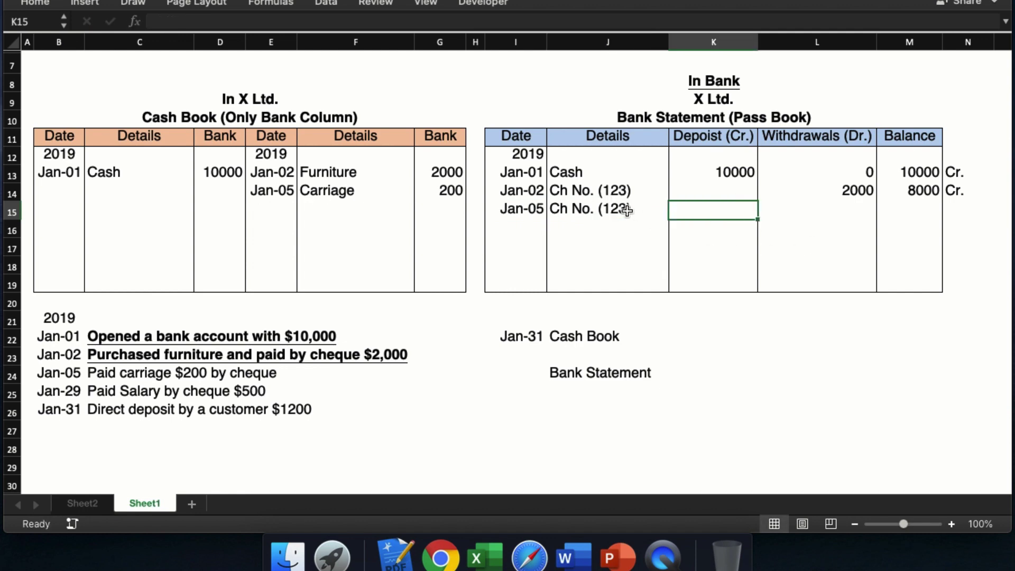
double_click(627, 210)
key("BackSpace")
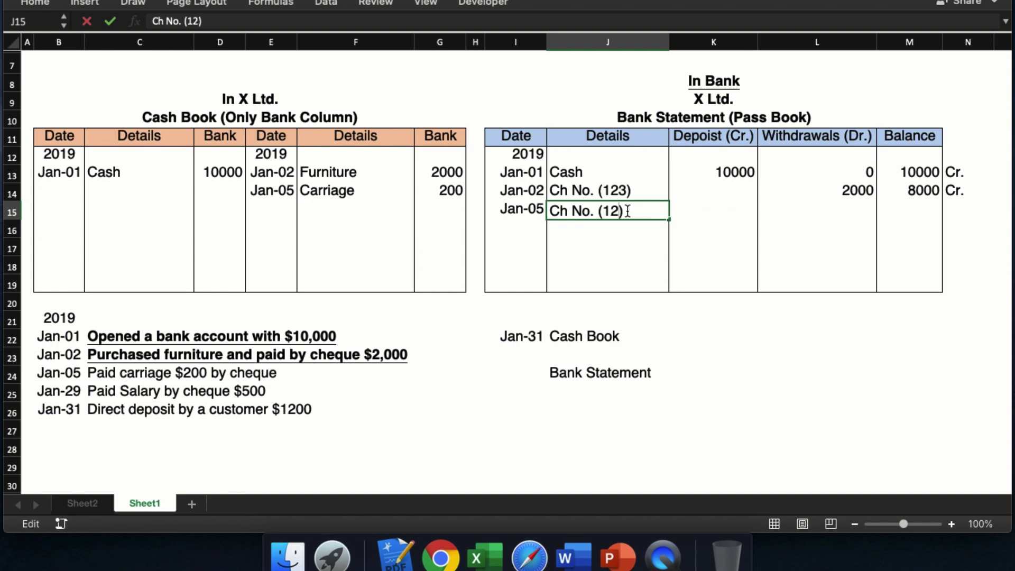
type("4")
Enter a withdrawal of 200 and a balance of 7800 marked Cr. for the Bank Statement's Jan 5 row.
left_click(828, 214)
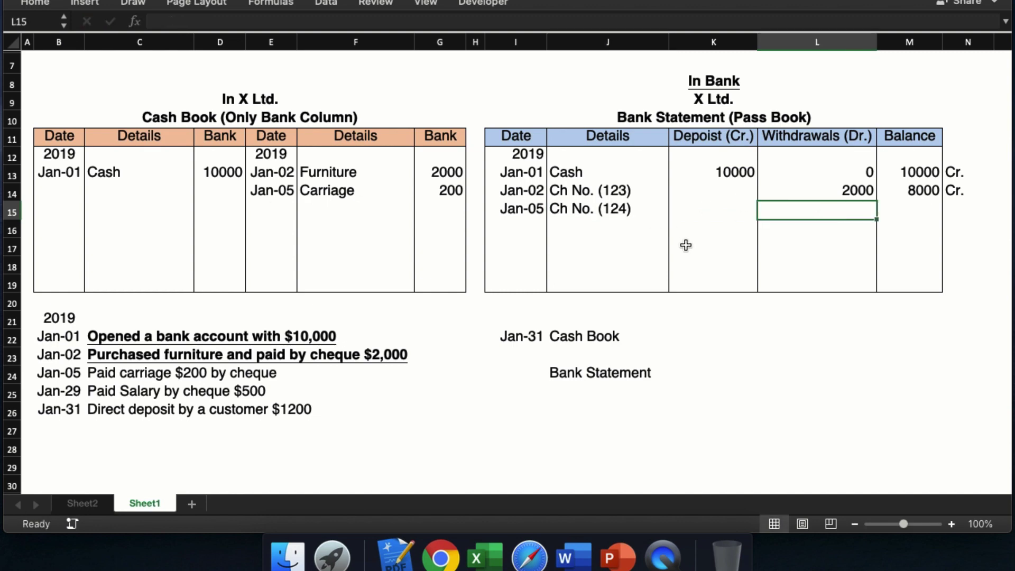
type("200")
key("Tab")
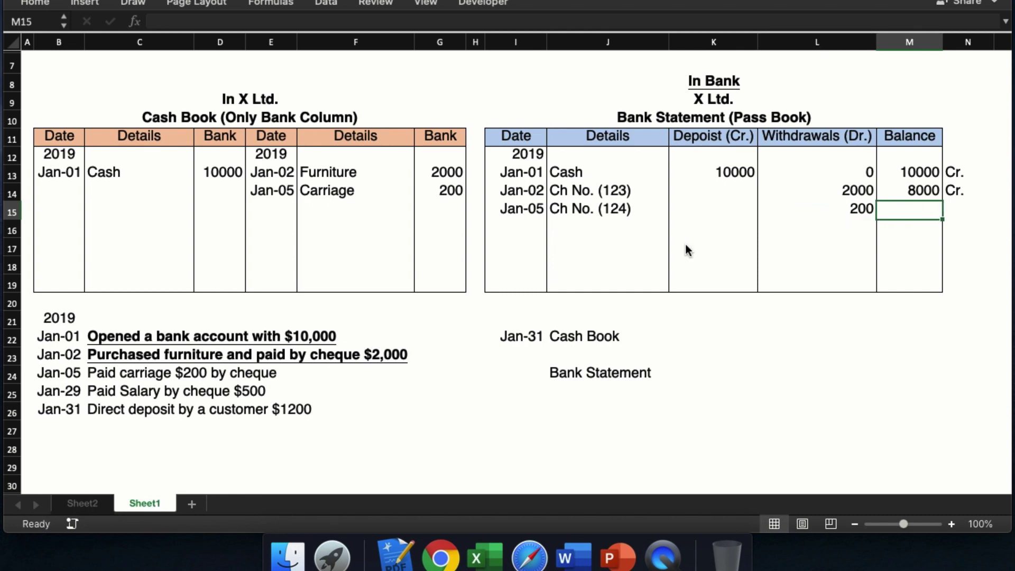
left_click(931, 189)
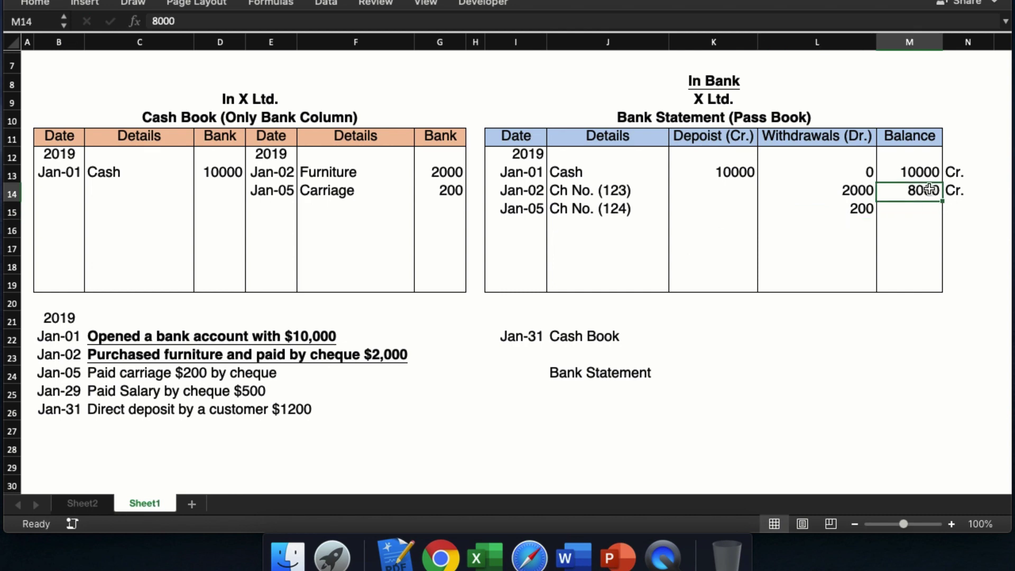
left_click(842, 216)
left_click(918, 210)
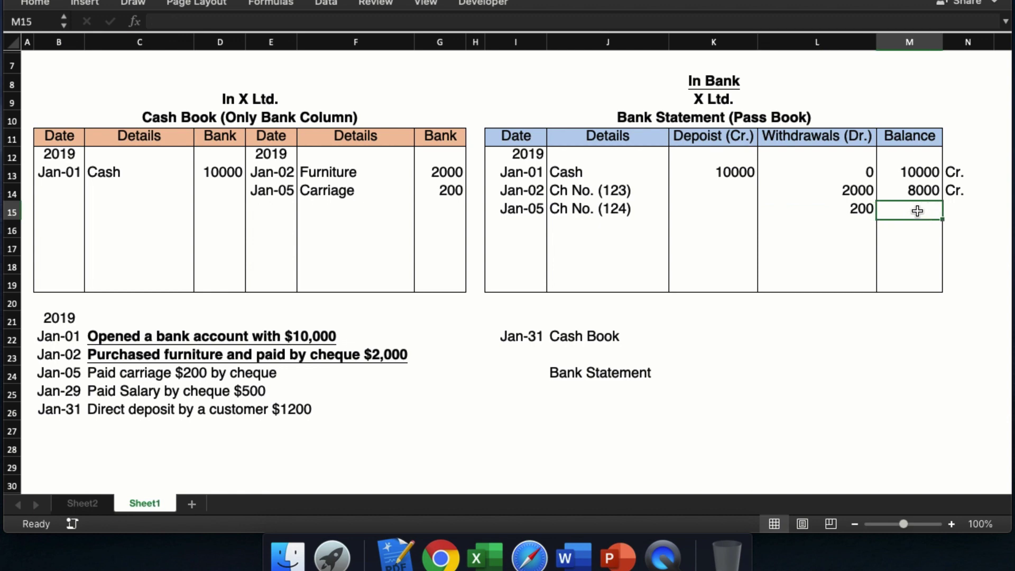
type("7800")
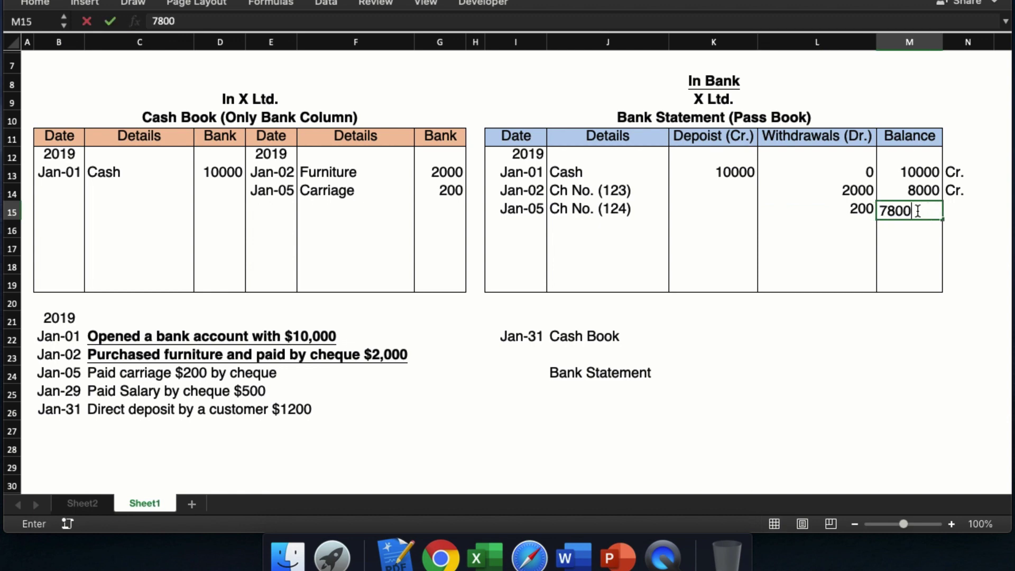
key("Tab")
type("Cr.")
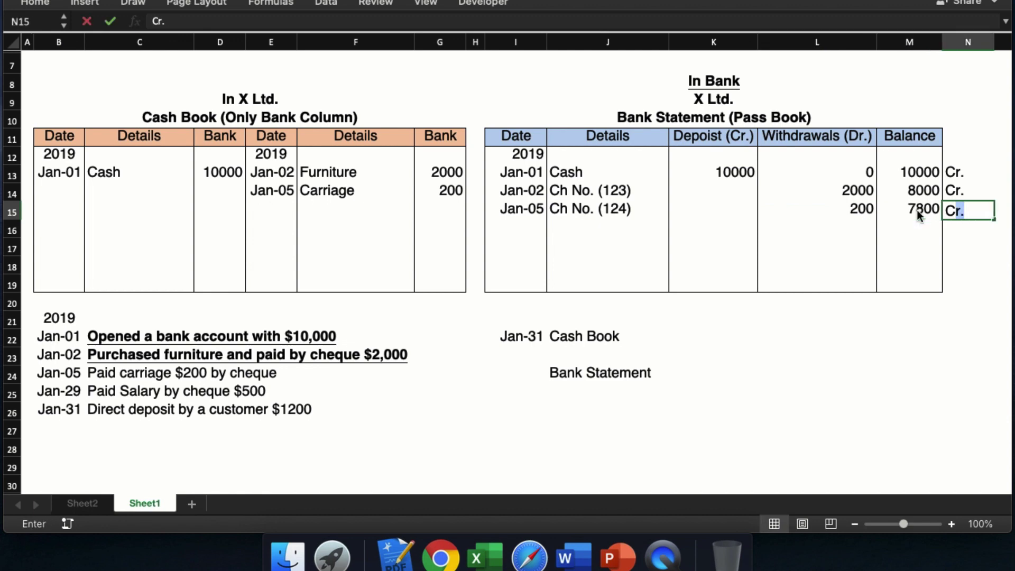
key("Return")
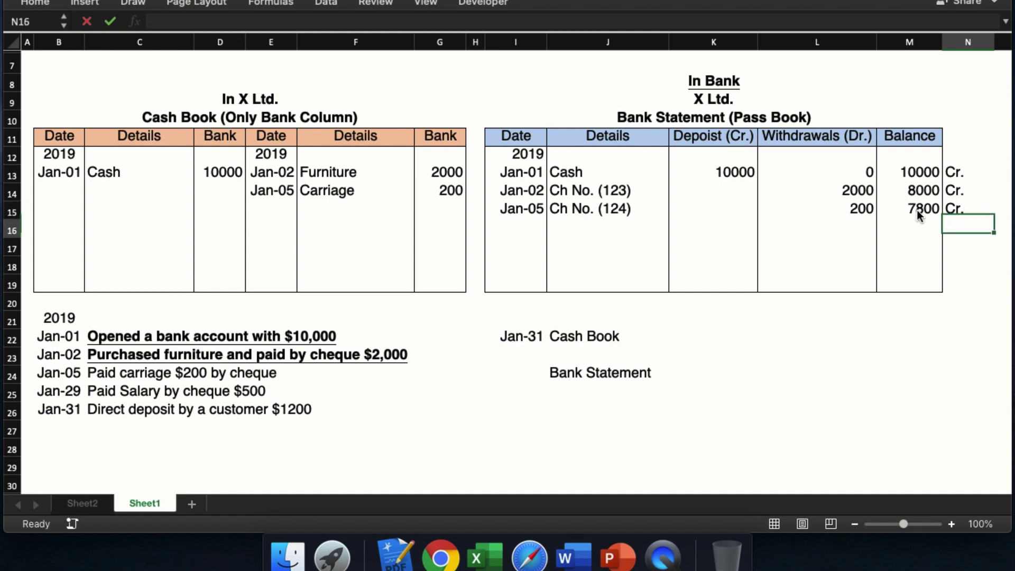
Make the Jan 5 carriage payment transaction in the list bold and underlined to mark it as recorded.
left_click(245, 376)
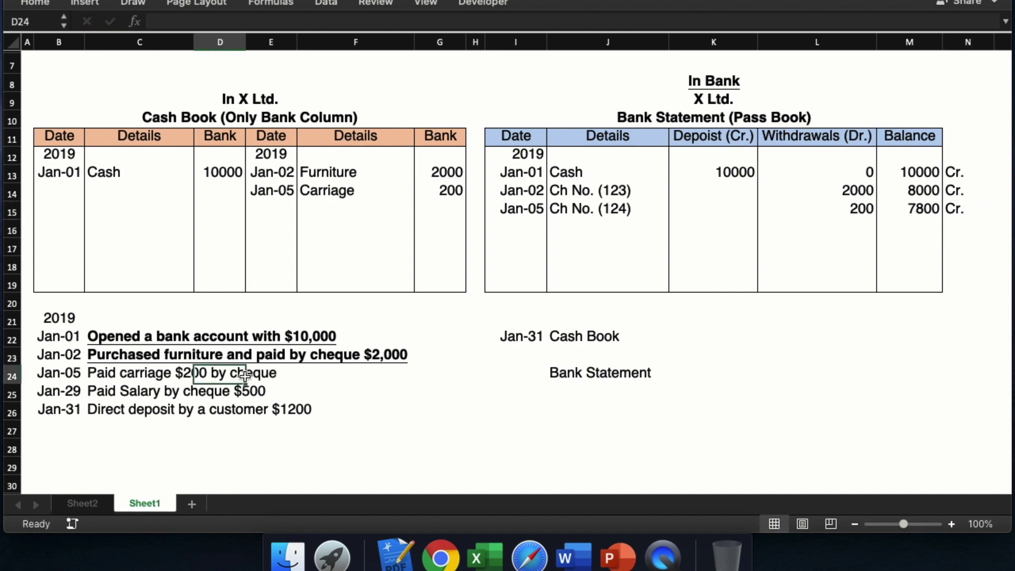
left_click(109, 375)
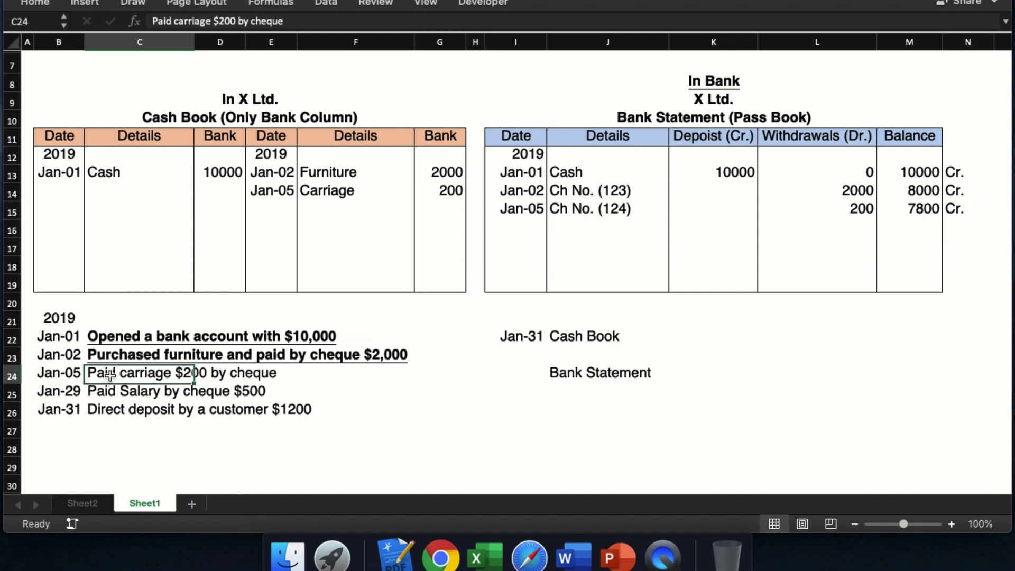
key("super+b")
key("super+u")
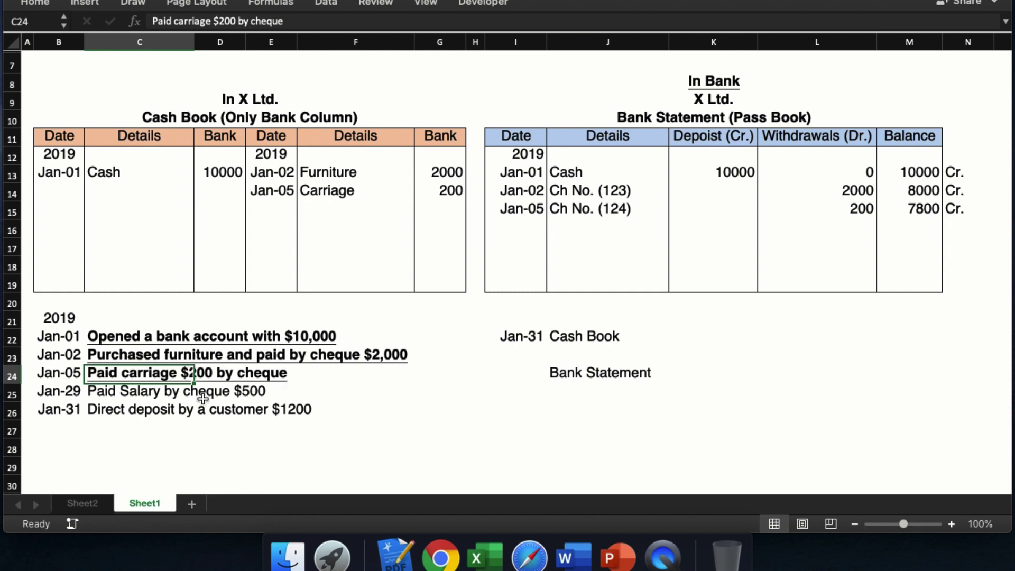
left_click(247, 118)
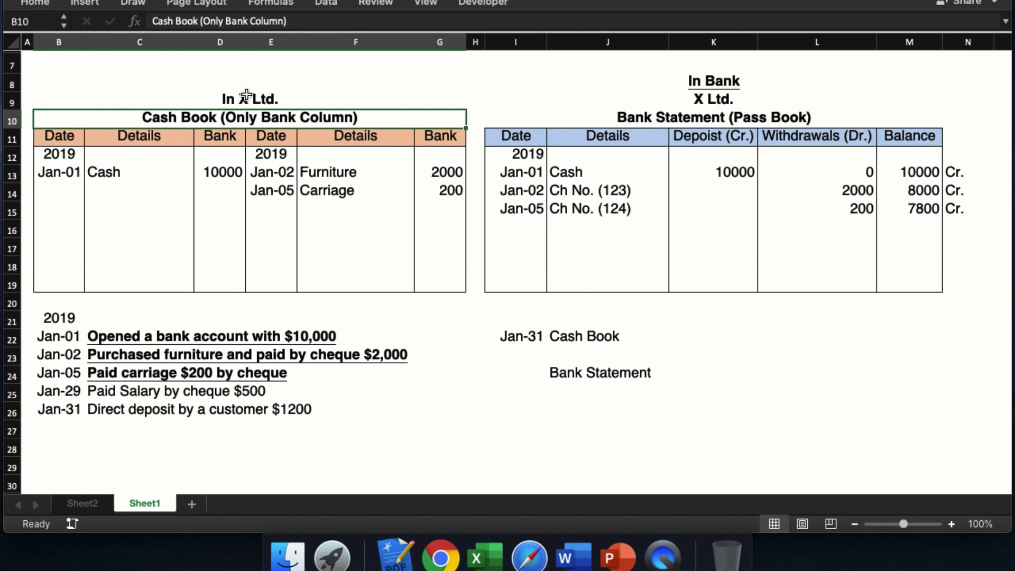
left_click(247, 96)
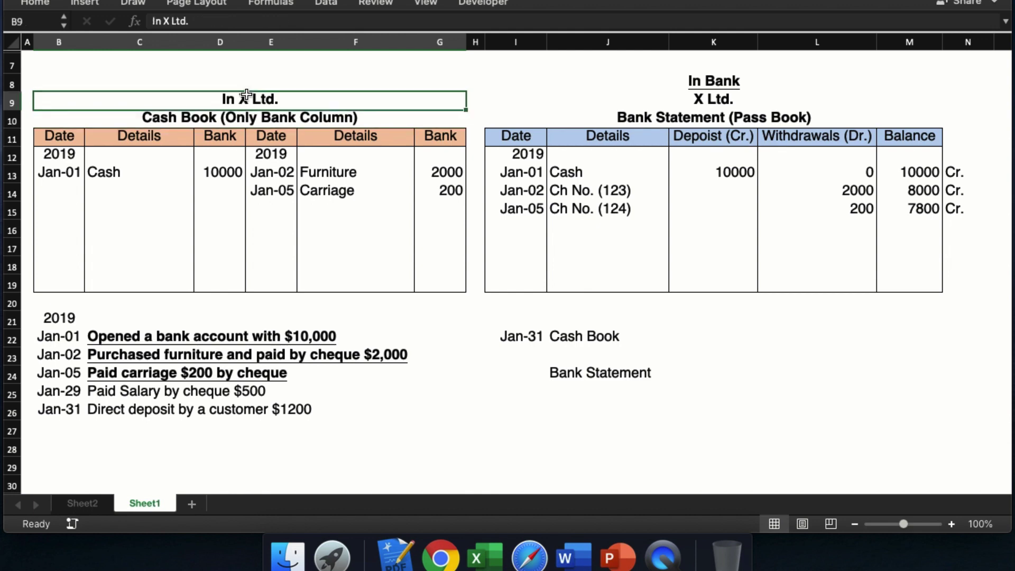
left_click(721, 99)
left_click(717, 74)
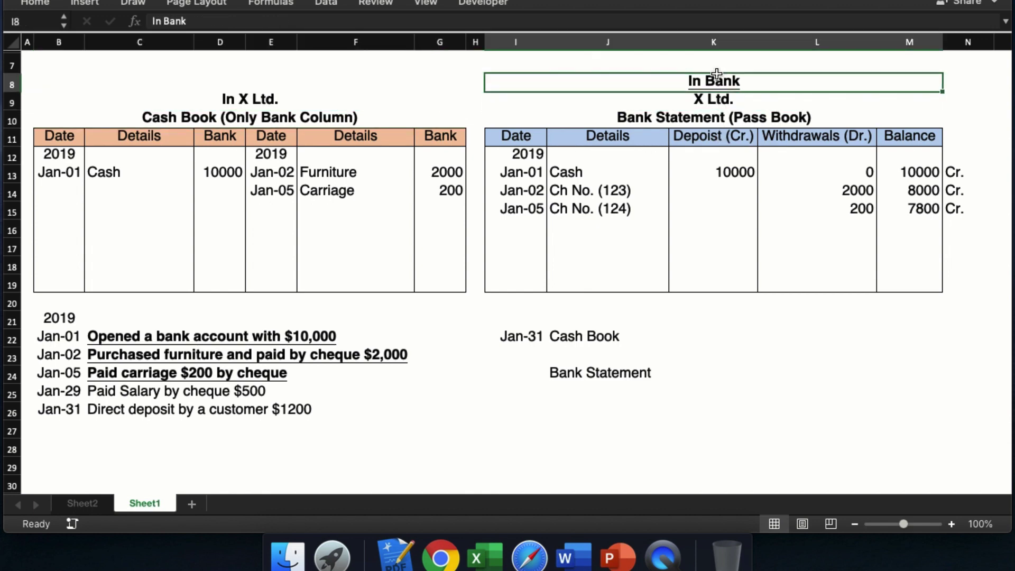
left_click(727, 101)
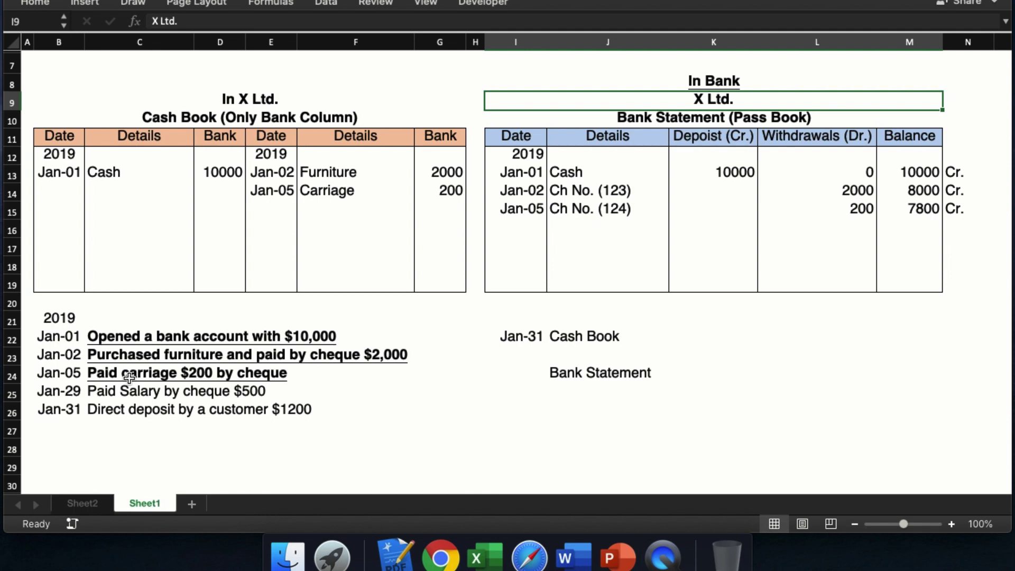
Change the date beside the Cash Book label in the balance comparison, cell I22, to Jan-5.
left_click(527, 332)
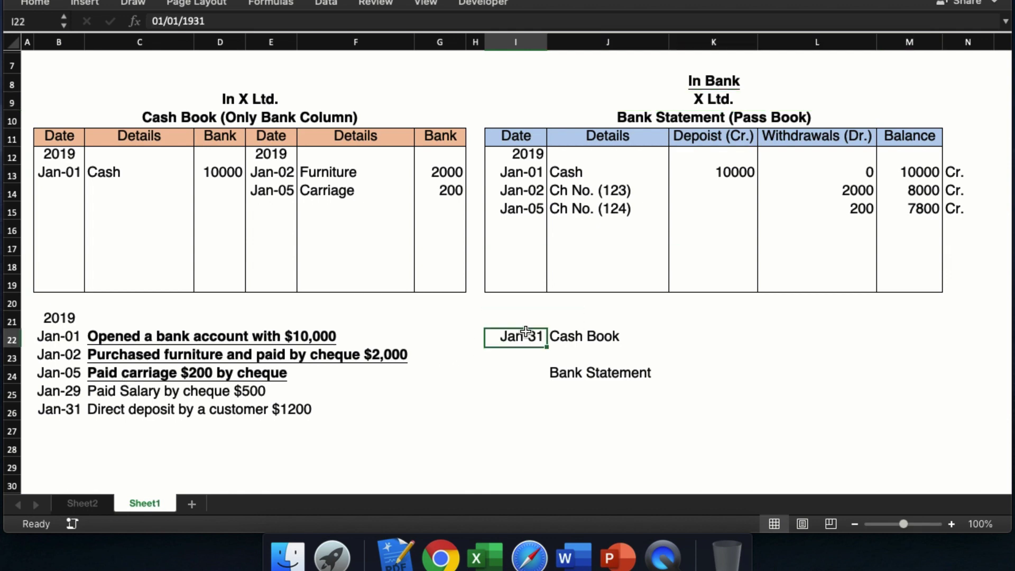
type("Jan-5")
key("Tab")
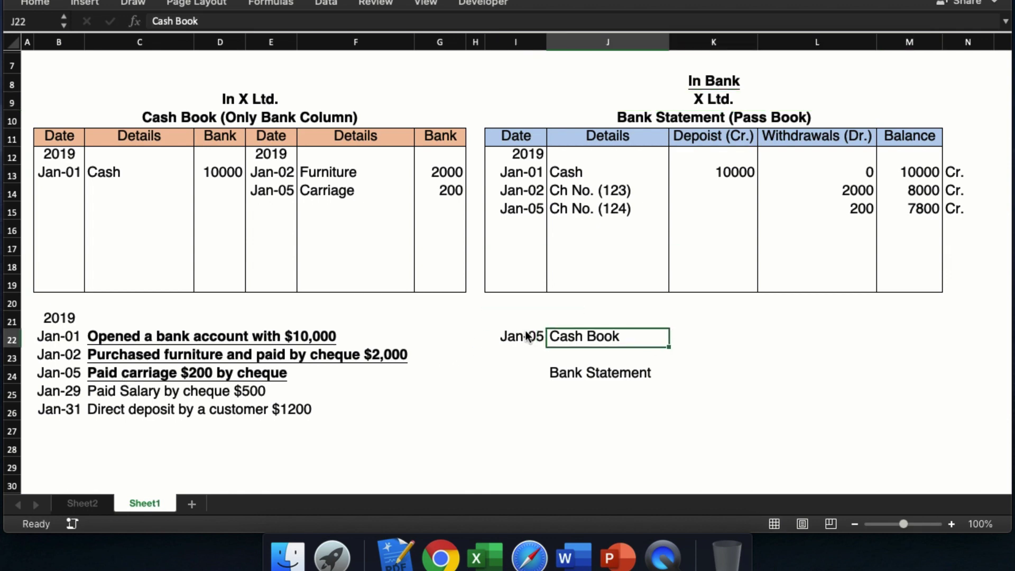
Calculate the Cash Book balance in K22 by subtracting the furniture and carriage payments from the cash deposit, using =D13-G13-G14.
left_click(703, 342)
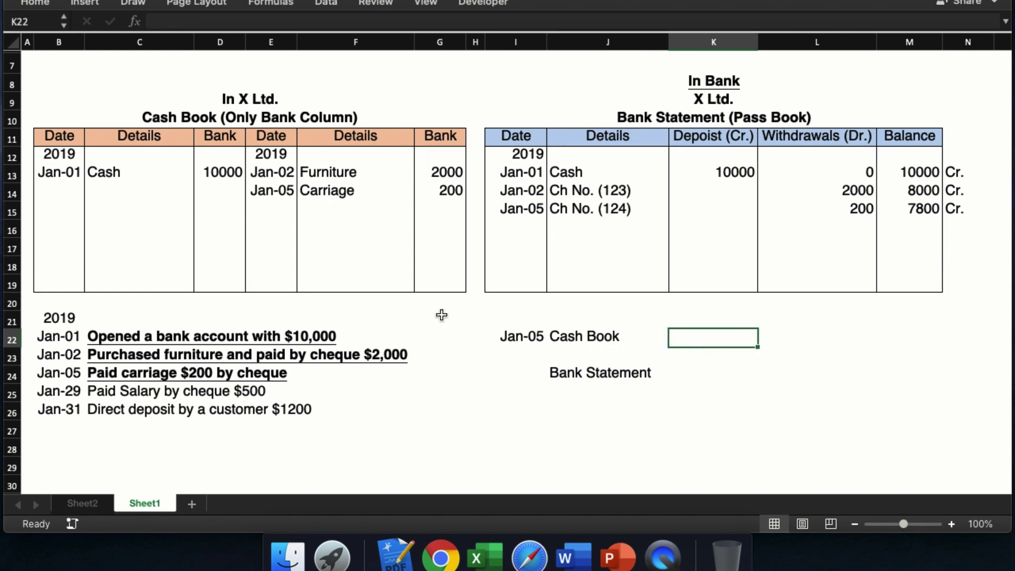
type("=")
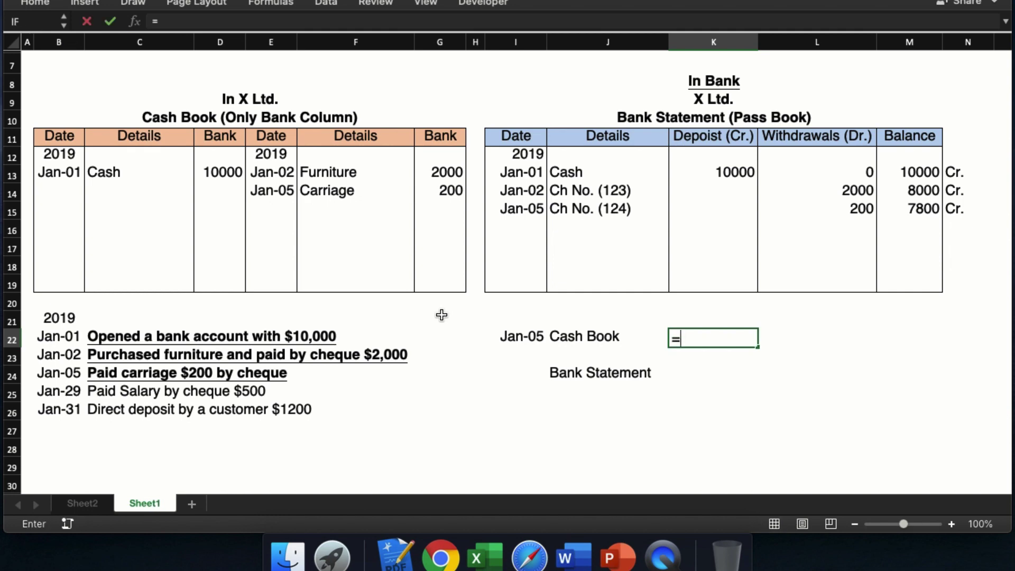
left_click(227, 179)
type("-")
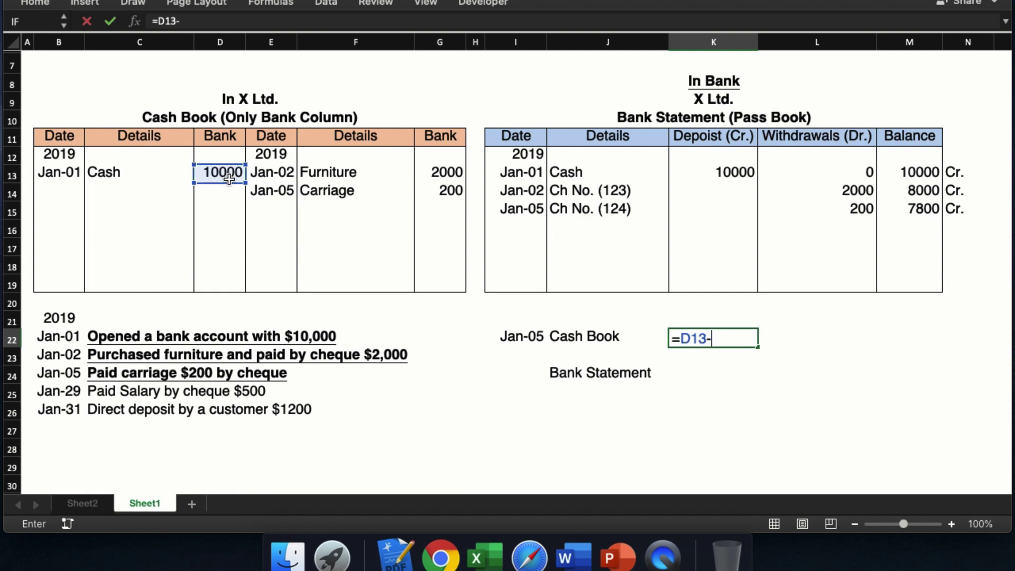
left_click(437, 168)
type("-")
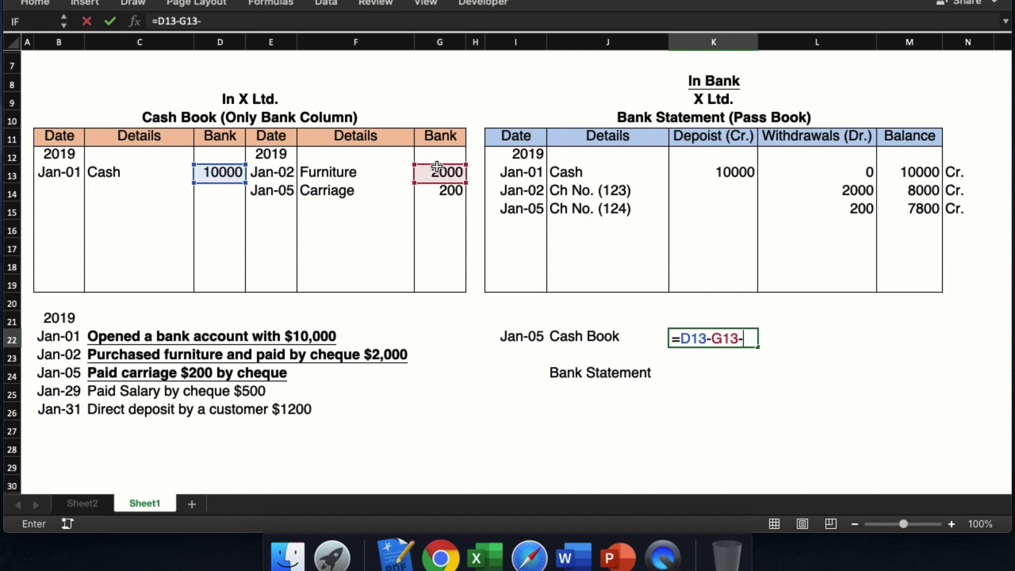
left_click(453, 193)
key("Return")
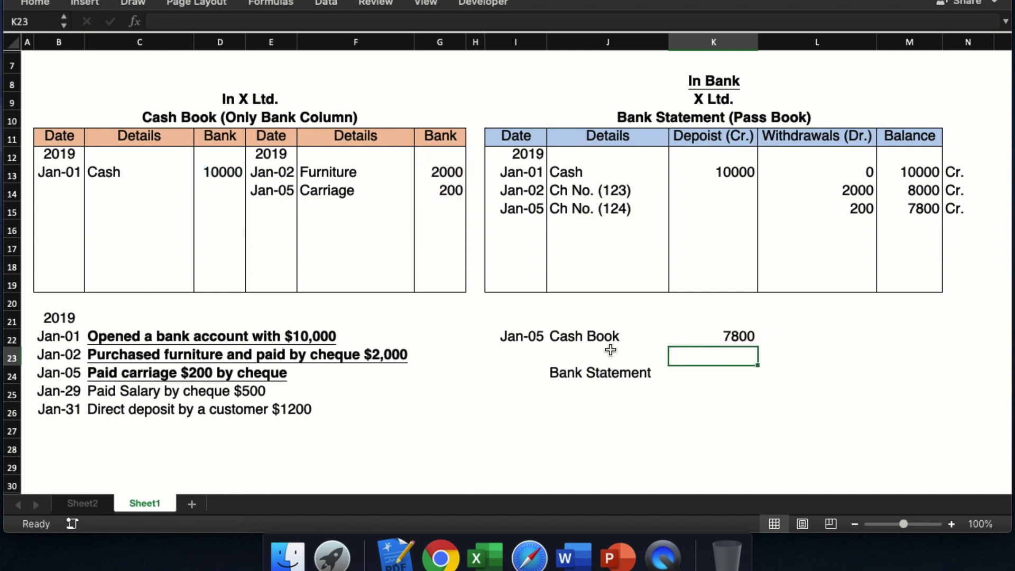
Add a $ heading in K21 above the Cash Book balance and mark that balance as Dr. in L22.
left_click(750, 341)
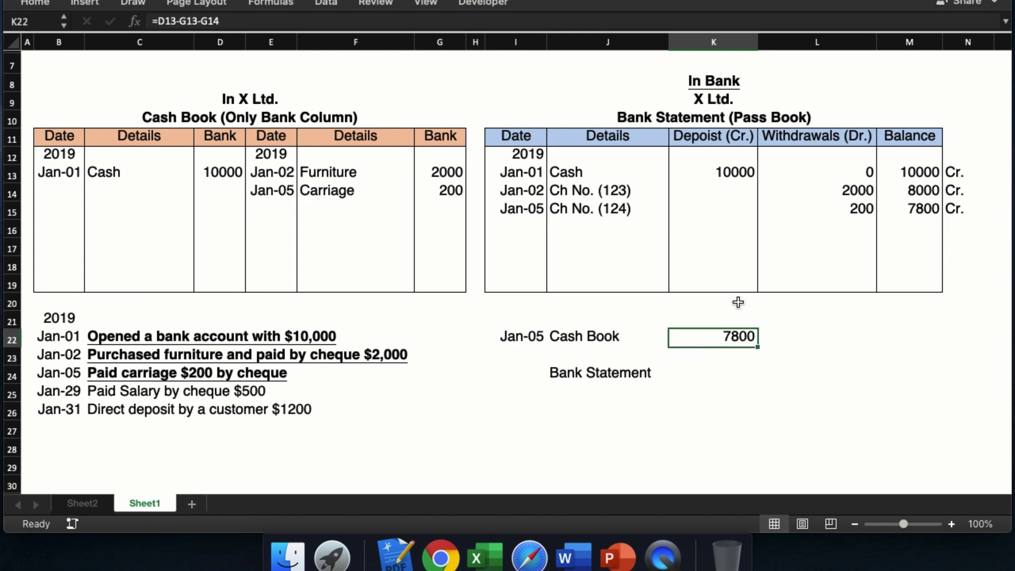
left_click(741, 321)
type("$")
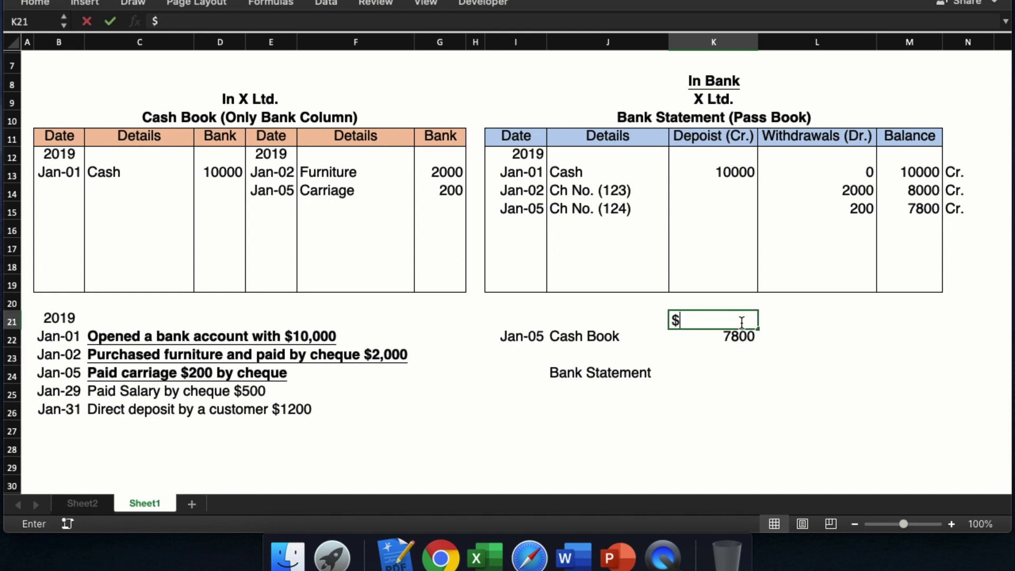
left_click(805, 347)
type("Dr.")
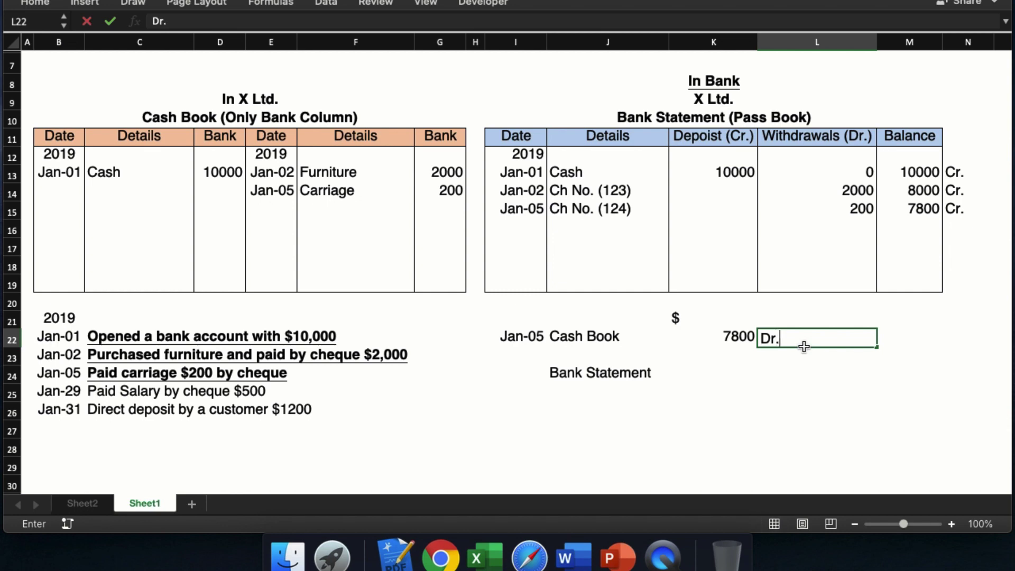
key("Return")
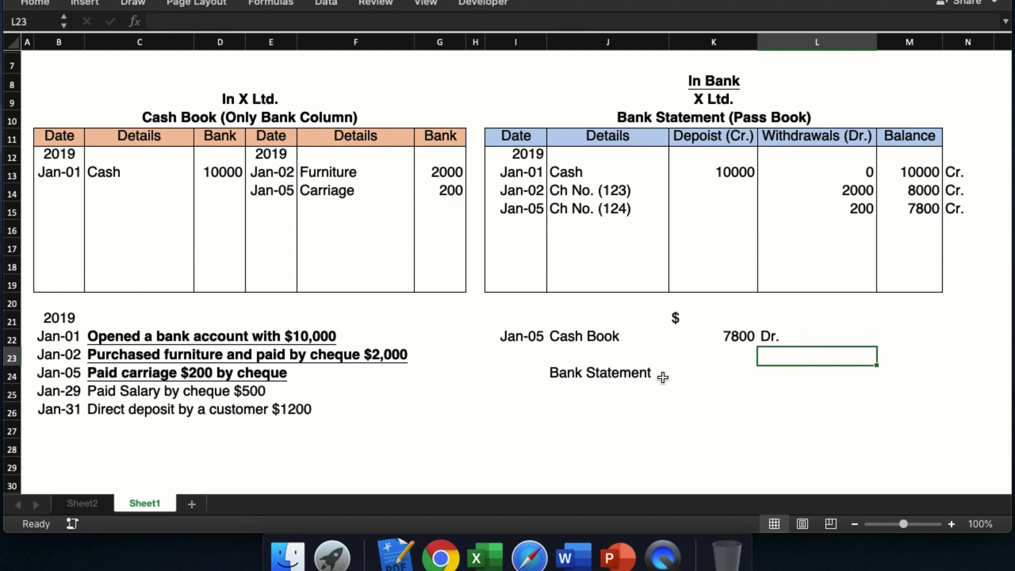
Link the Bank Statement balance in K24 to the Jan 5 statement balance with =M15 and mark it Cr. in L24.
left_click(616, 378)
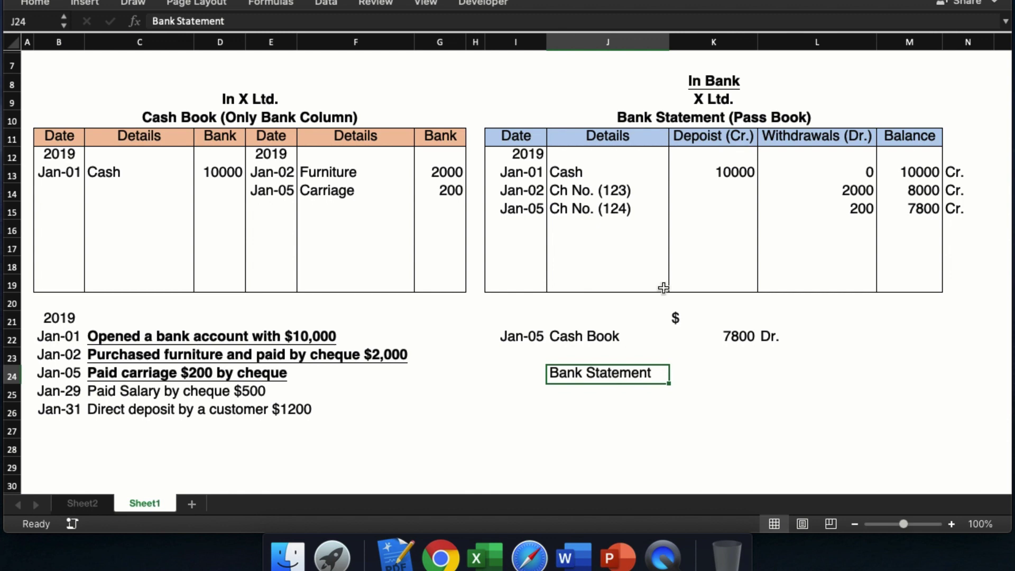
left_click(729, 368)
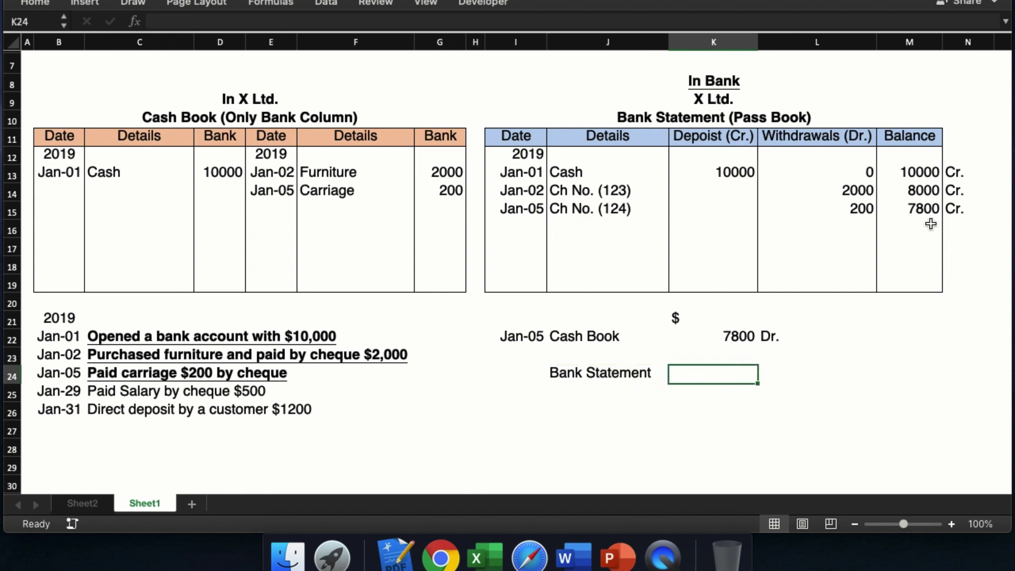
type("=")
left_click(923, 213)
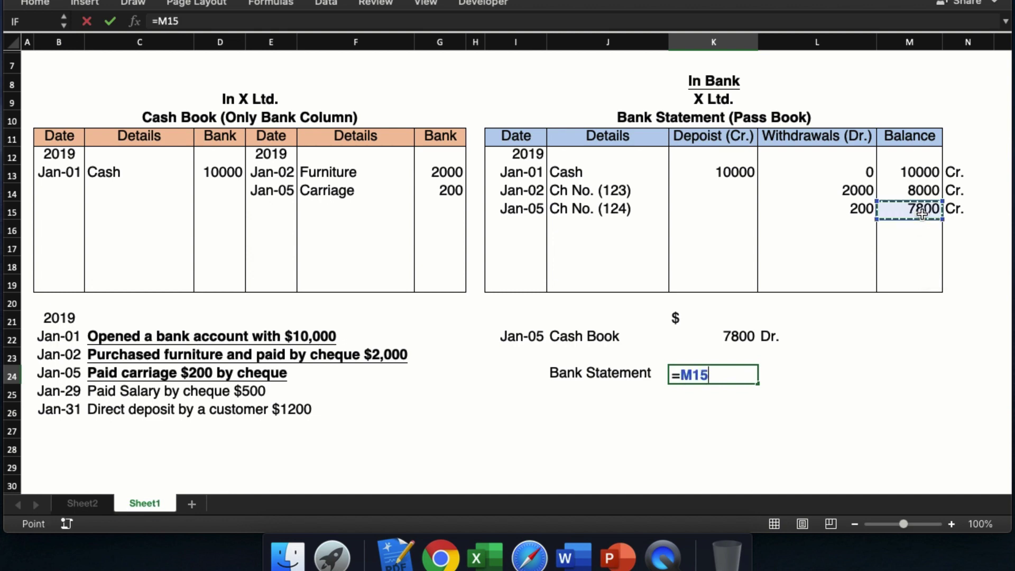
key("Return")
left_click(773, 372)
type("C")
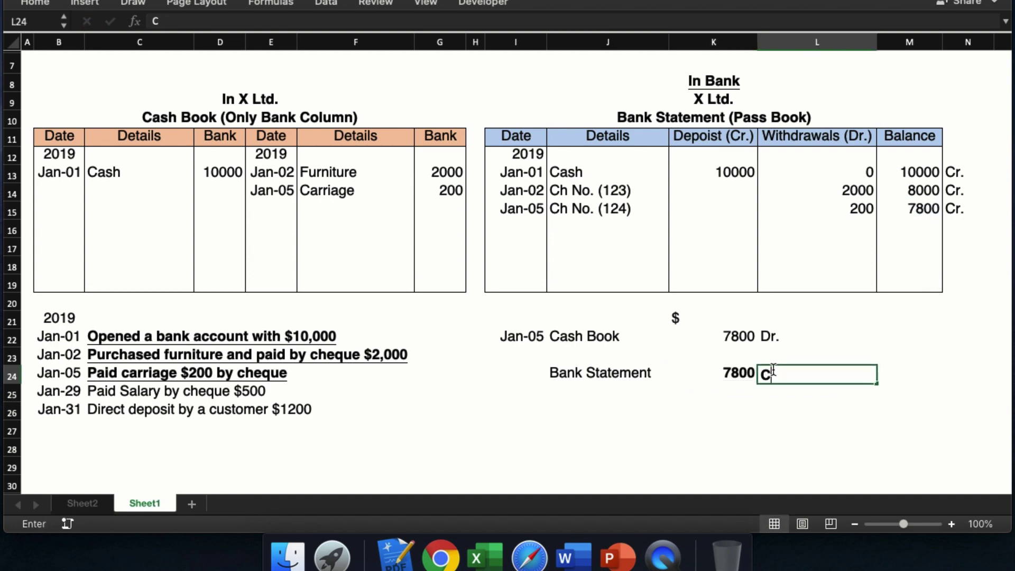
type("r.")
left_click(725, 411)
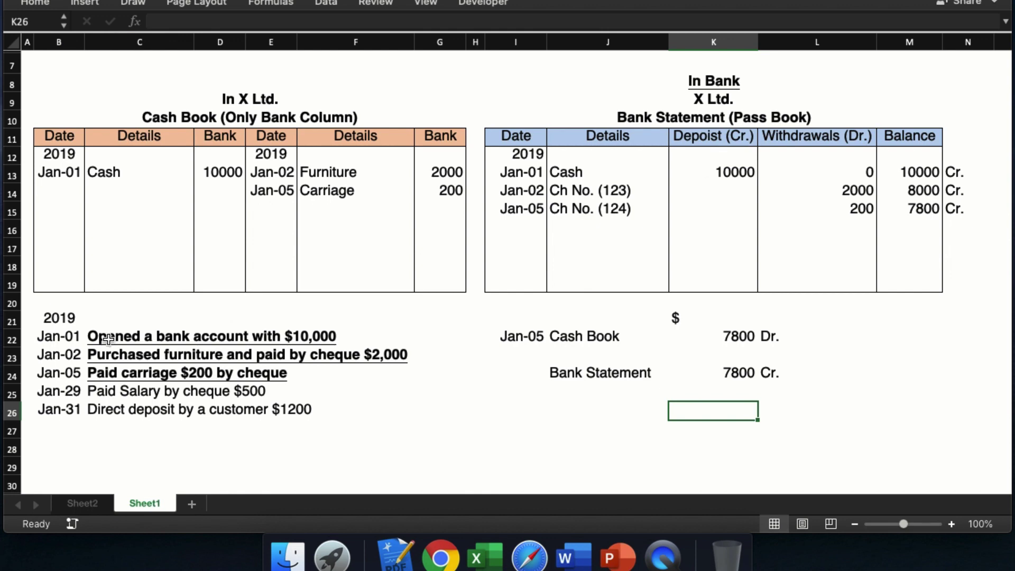
Review the three recorded January transactions together with the headings of the company's Cash Book and the bank's Bank Statement.
left_click_drag(106, 337, 120, 373)
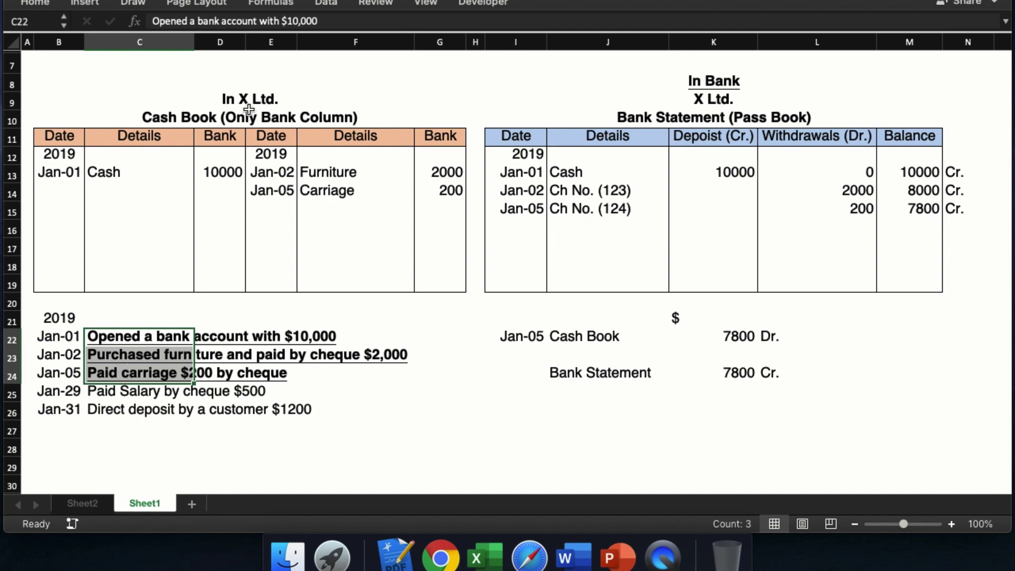
left_click(257, 94)
left_click(260, 118)
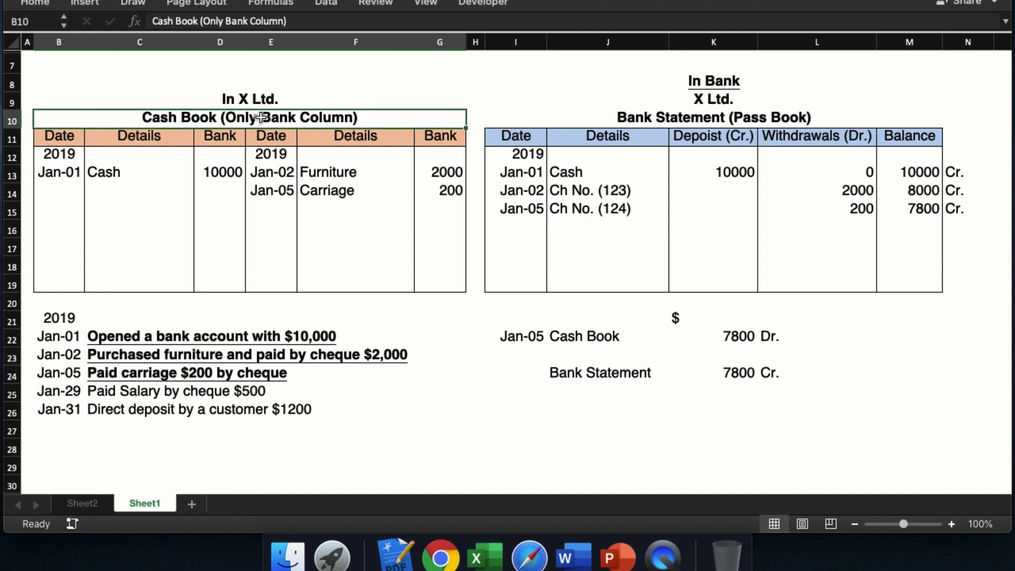
left_click(731, 83)
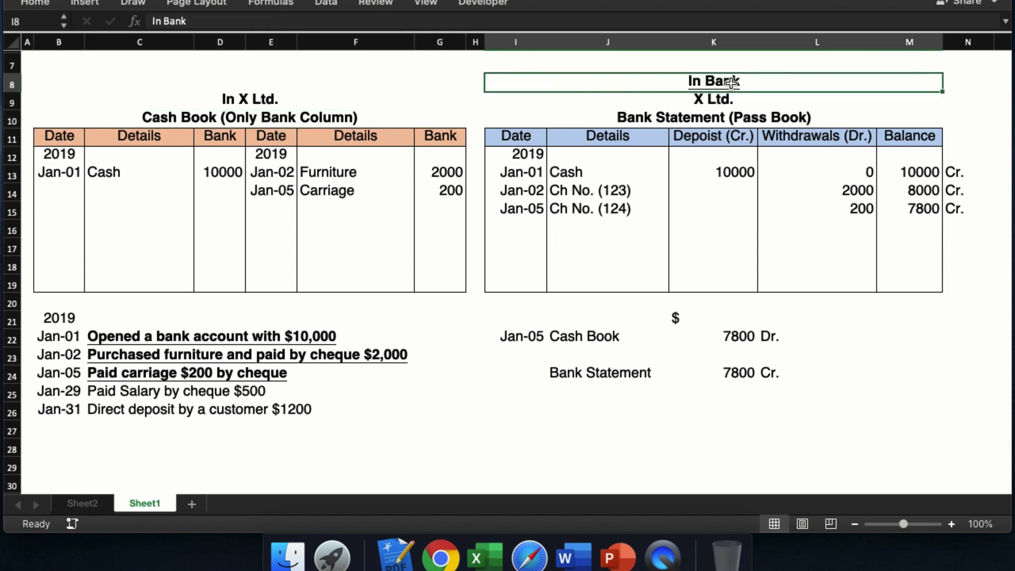
left_click(729, 114)
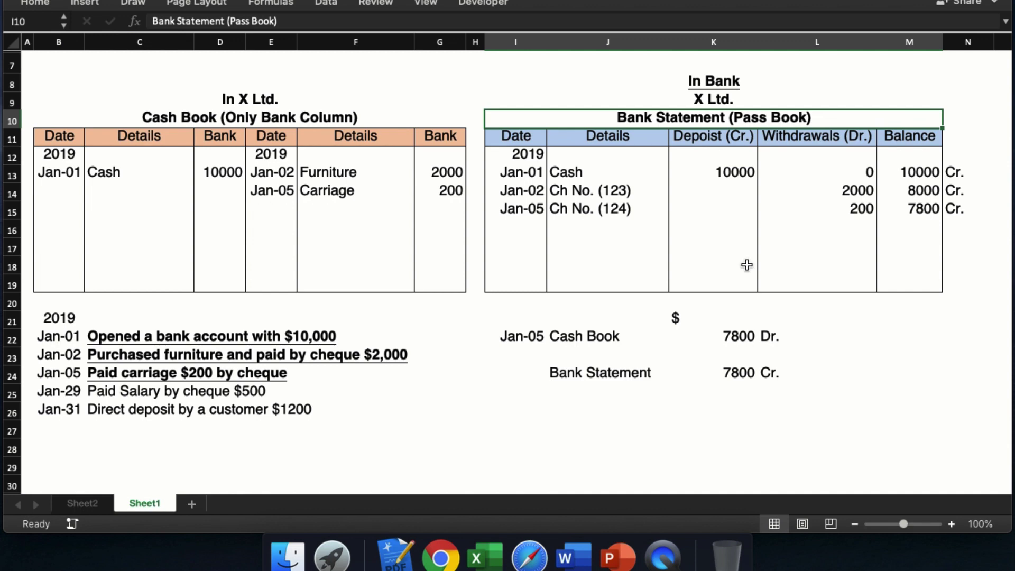
key("ctrl+z")
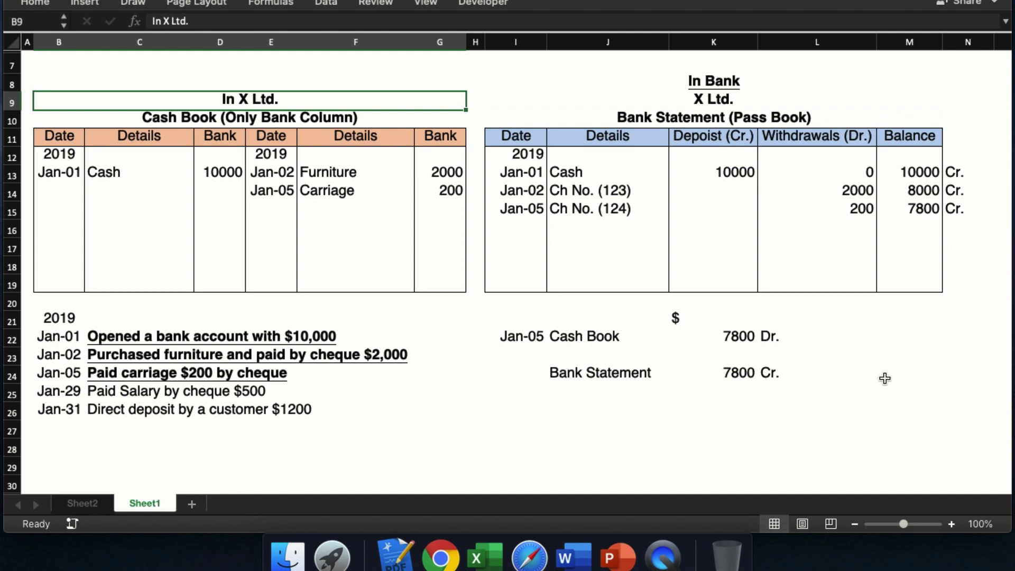